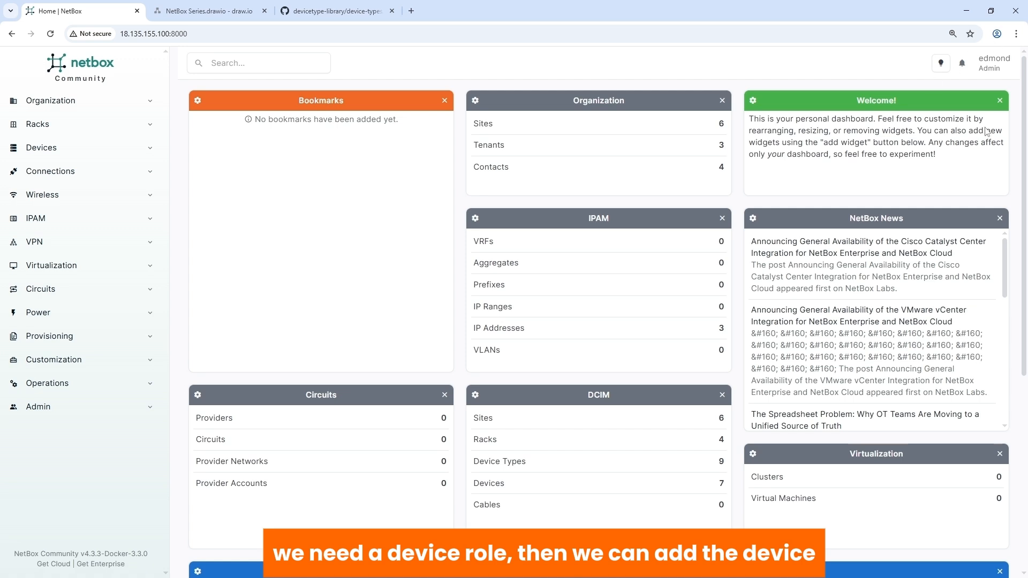
Step: Add a manufacturer named Generic with the slug generic and the description "Generic Devices"
click(72, 151)
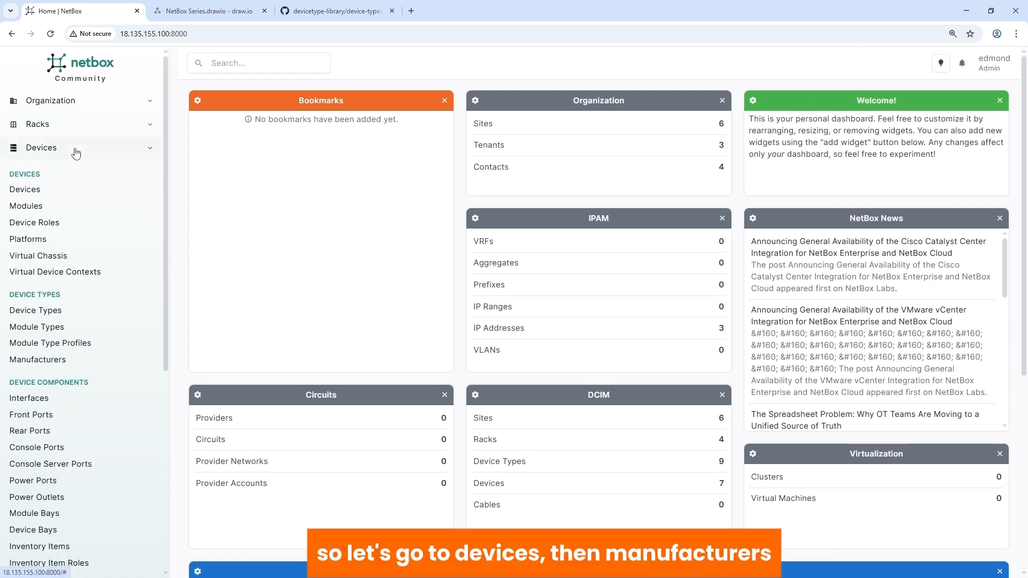
click(51, 362)
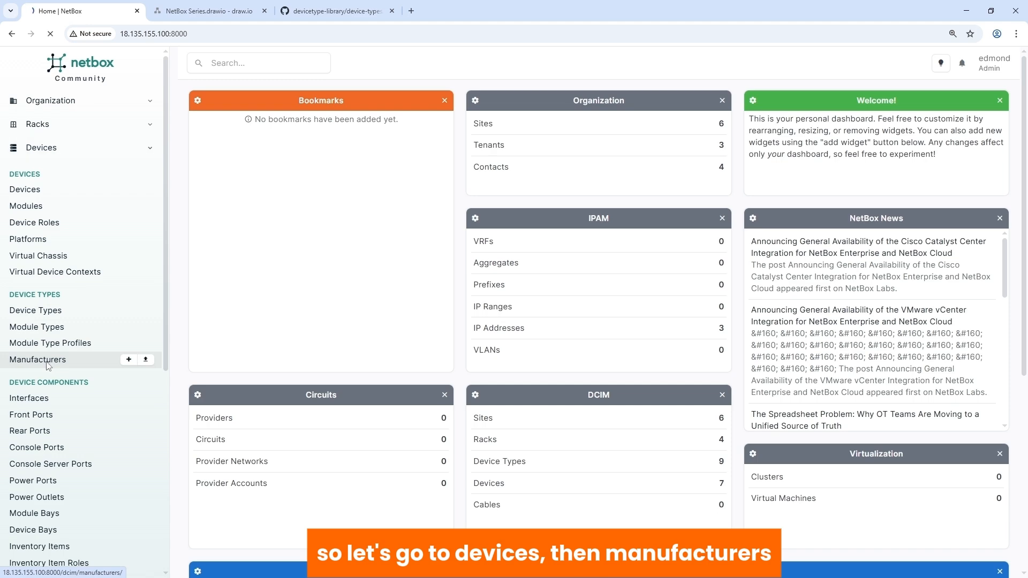
click(885, 94)
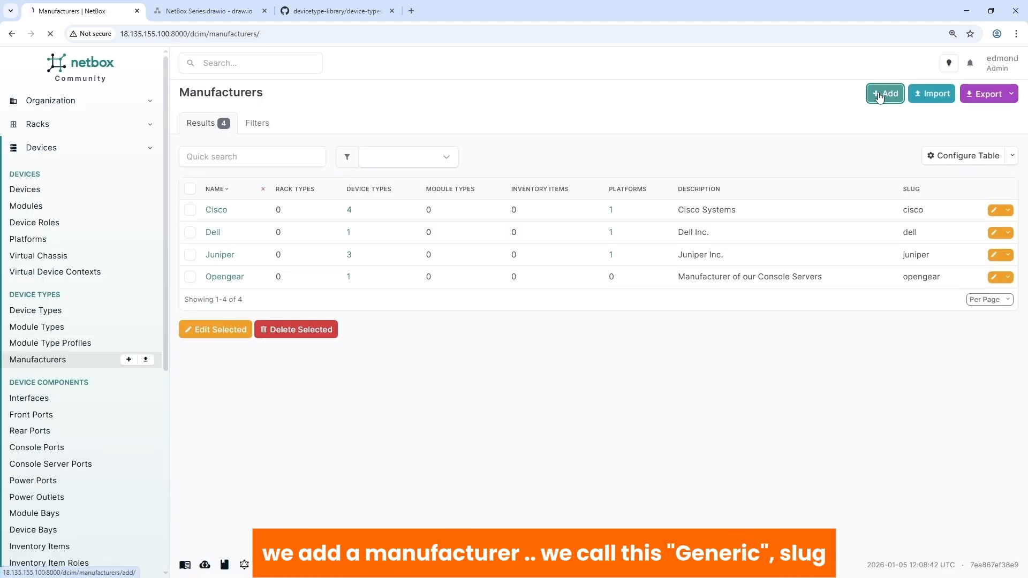
click(526, 190)
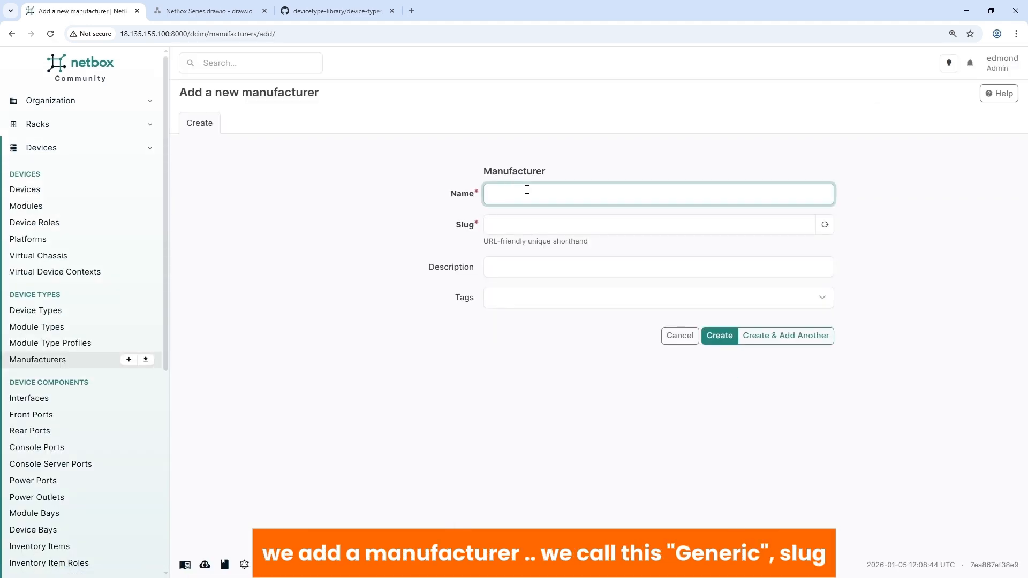
text(Generic)
key(Tab)
click(553, 268)
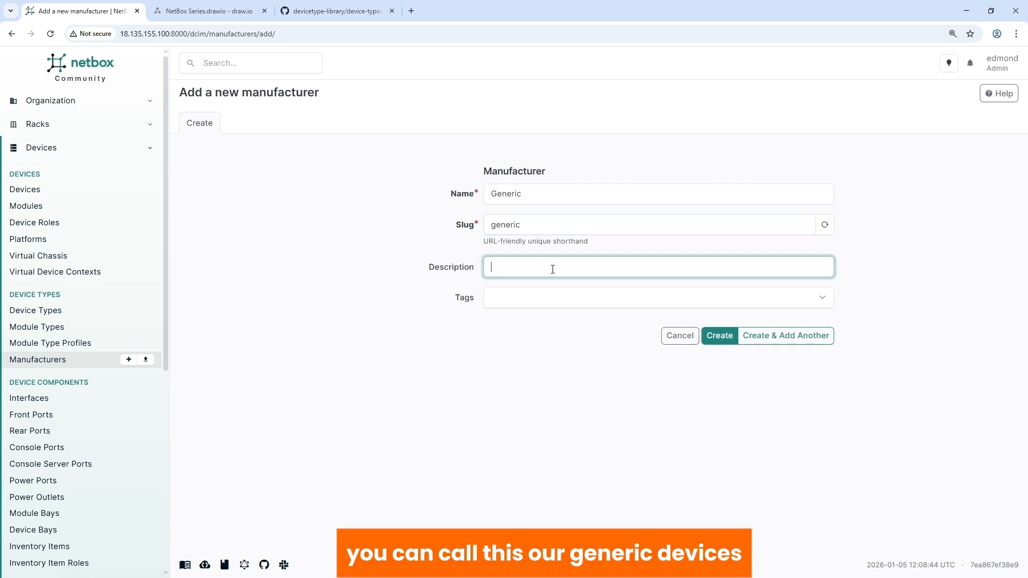
text(Generic Devices)
click(719, 335)
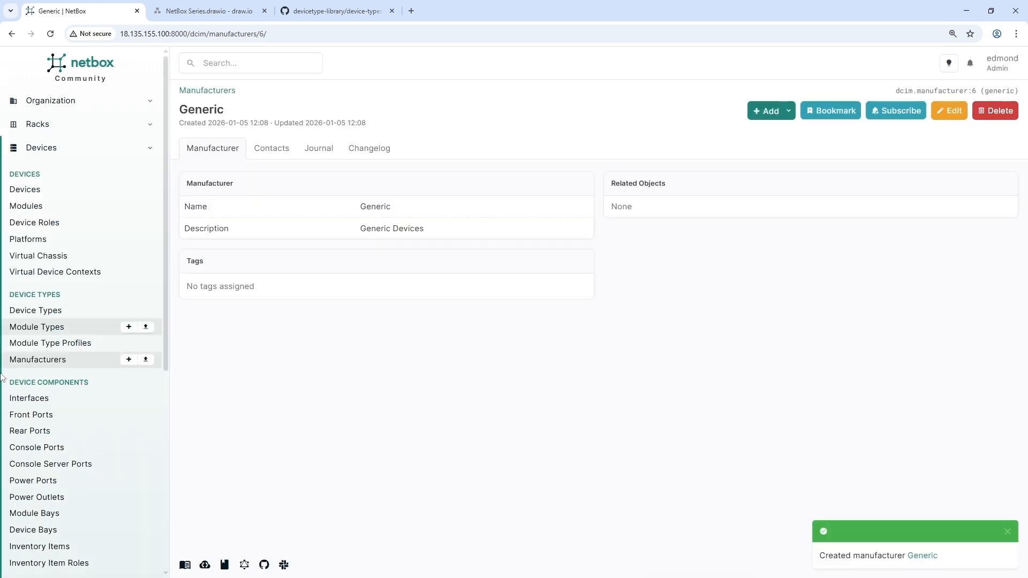
Step: Open the device types list and consult the generic 24-port copper patch panel definition in the GitHub devicetype-library
click(41, 315)
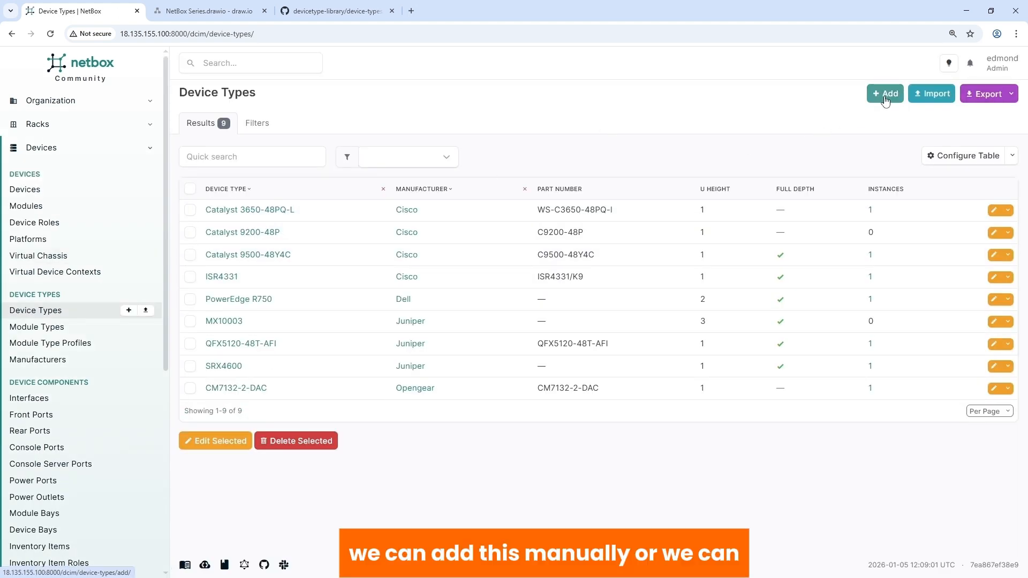
click(317, 10)
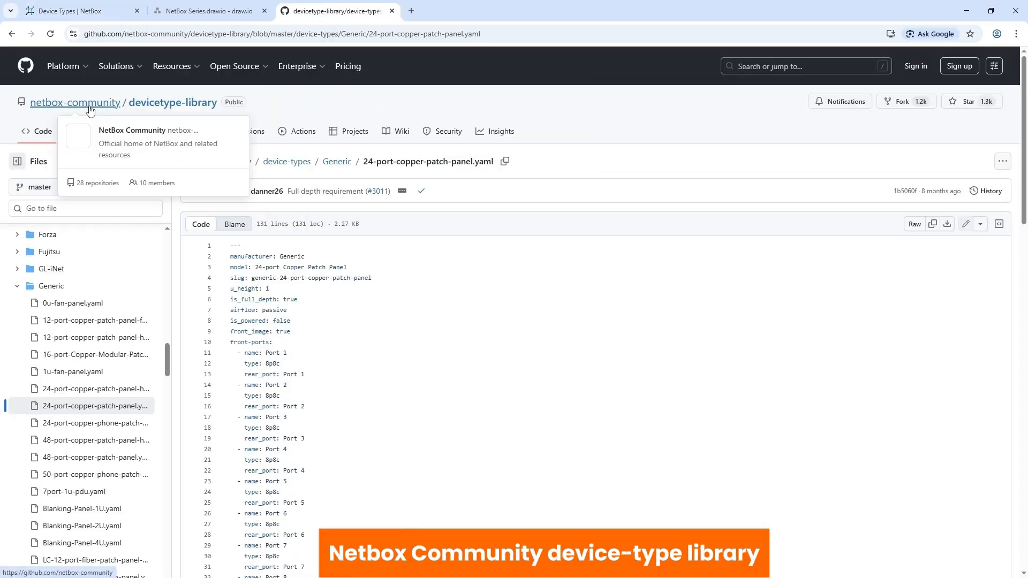
click(64, 13)
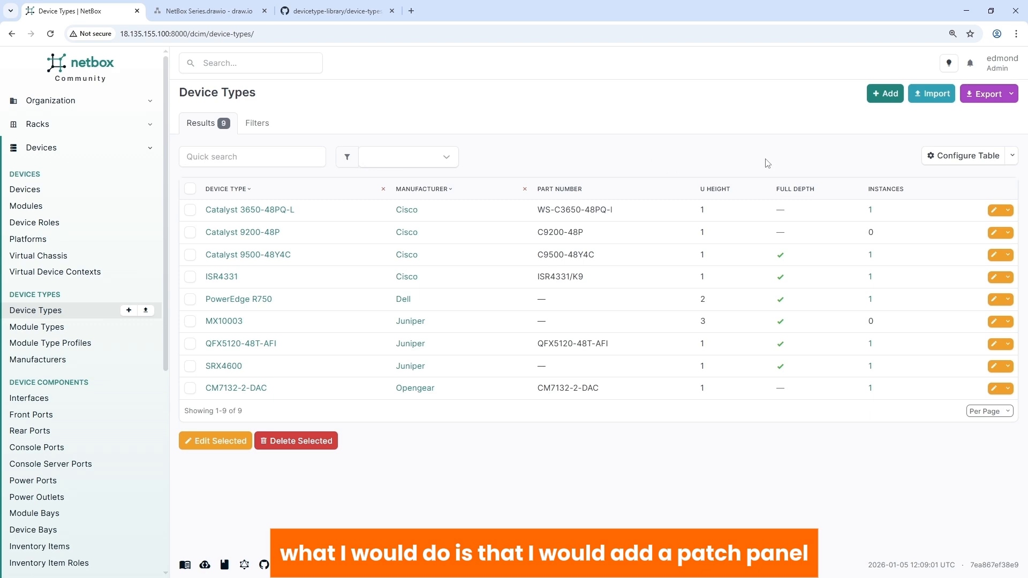
Step: Create a device type for manufacturer Generic with model "24 Port Patch Panel" and slug 24-port-patch-panel, keeping the default 1U height
click(885, 93)
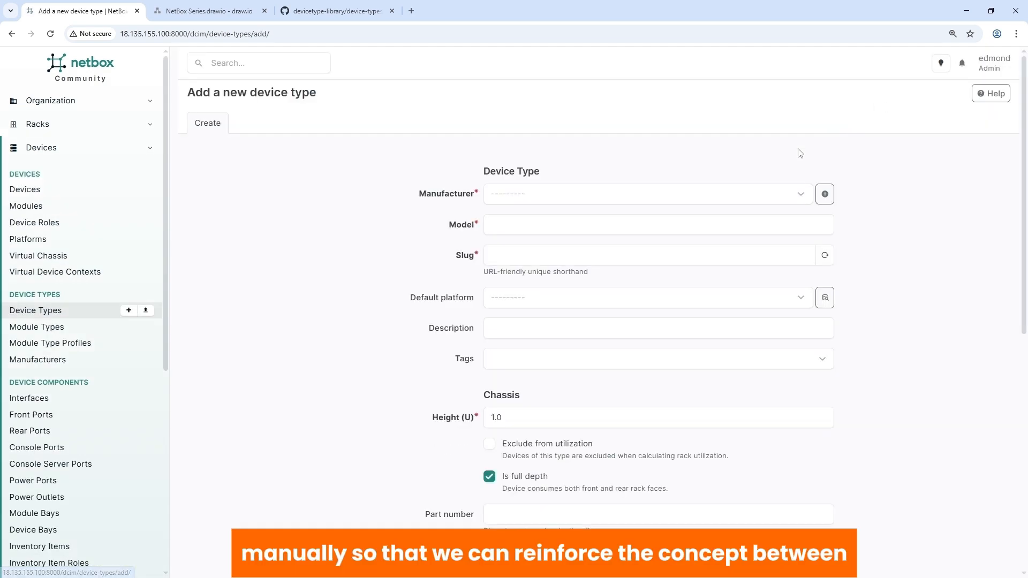
click(571, 198)
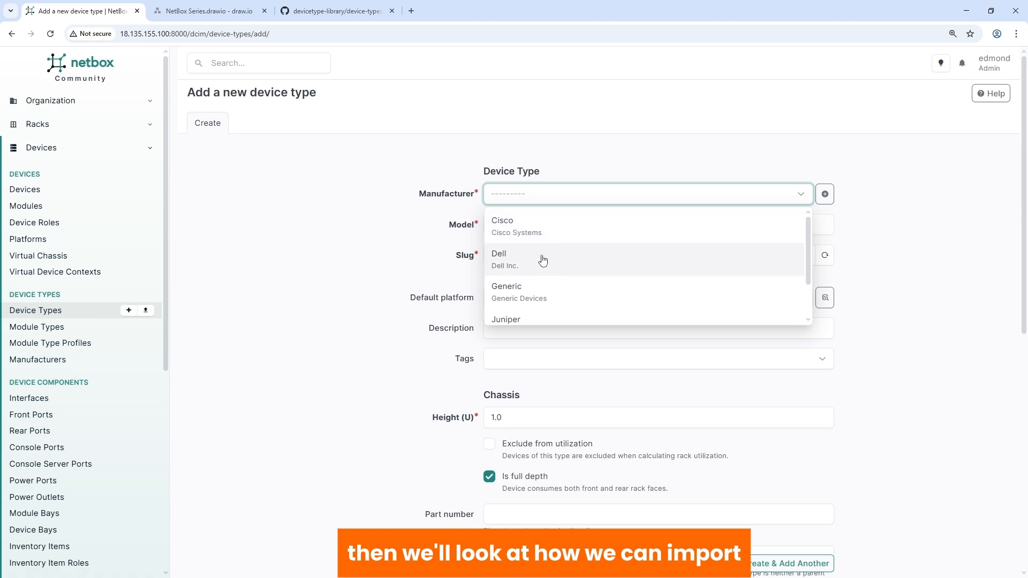
click(518, 297)
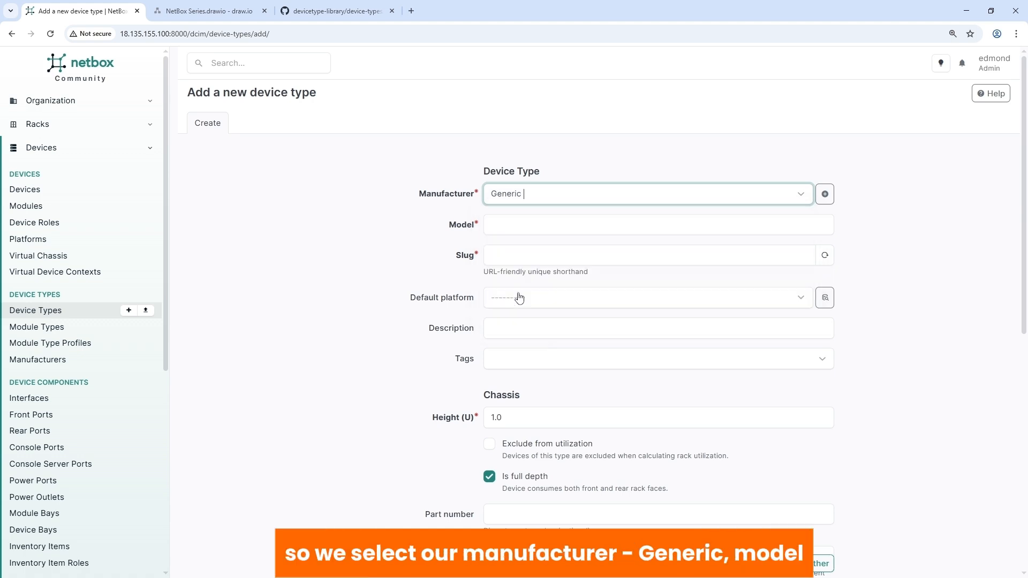
click(512, 223)
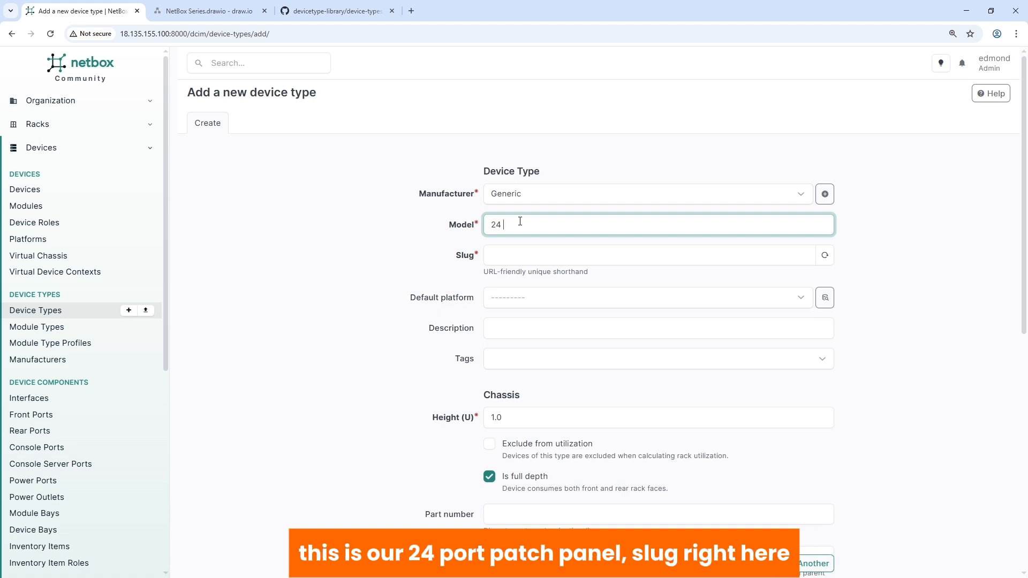
text(24 Port Patch Panel)
click(537, 255)
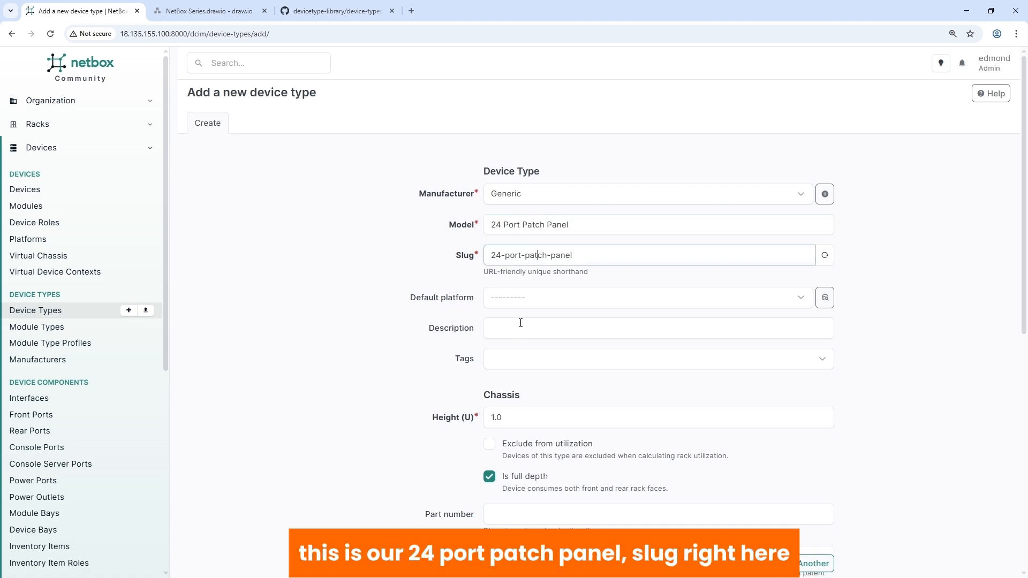
click(453, 395)
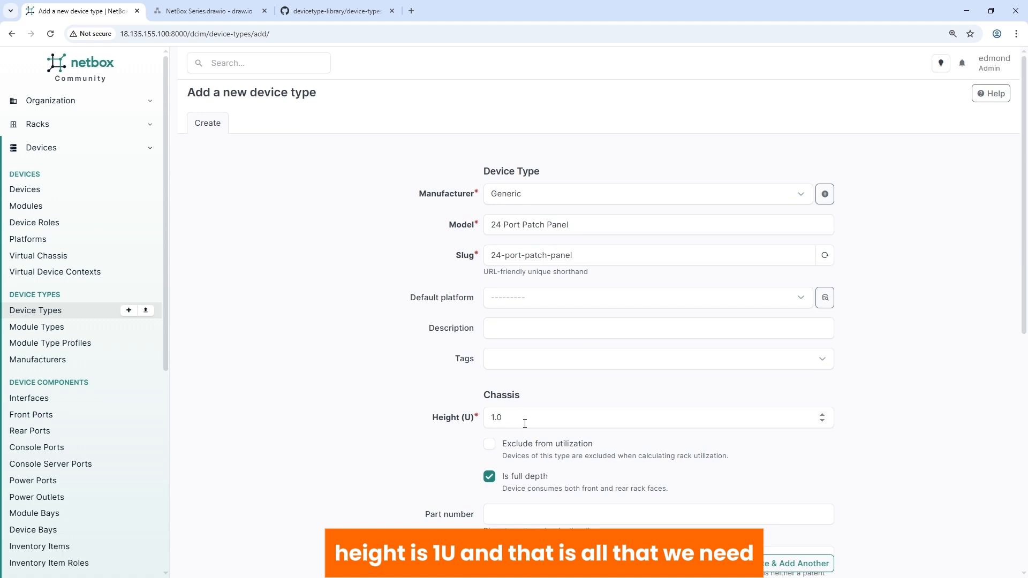
scroll(542, 421, down, 5)
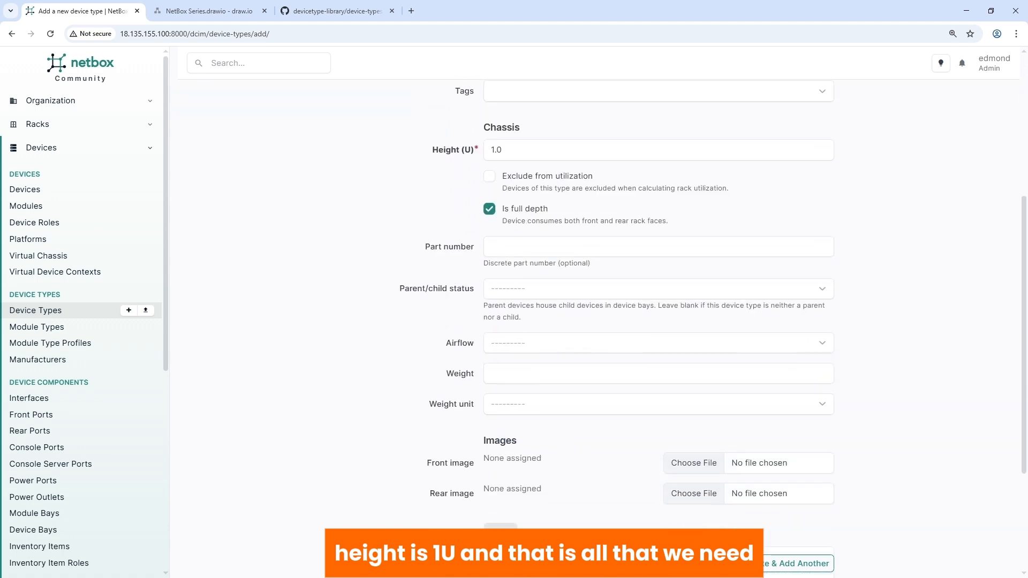
click(716, 563)
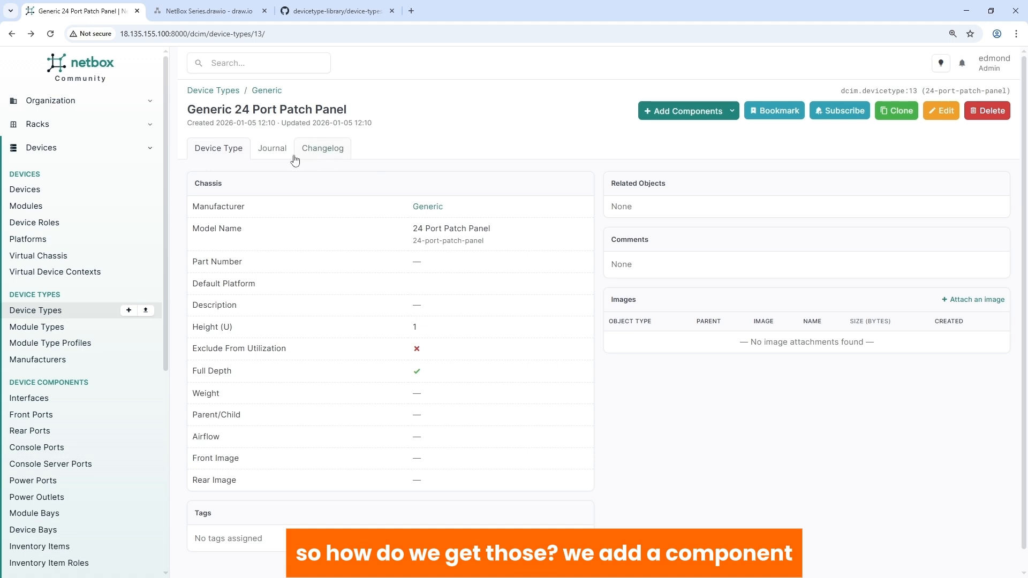
Step: Start a front port template for the 24 Port Patch Panel with name and label "Port 1"
click(705, 116)
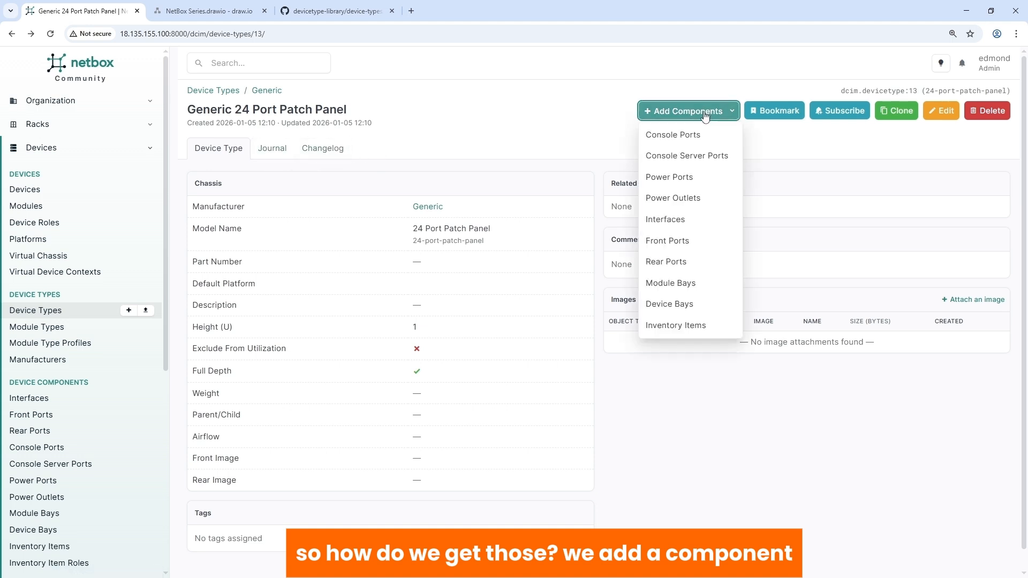
click(662, 242)
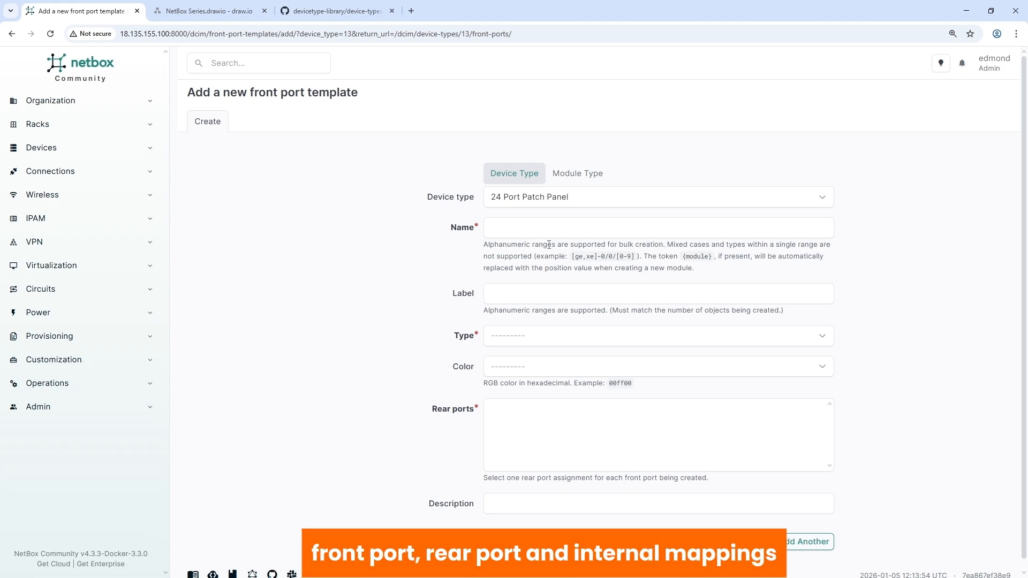
click(513, 231)
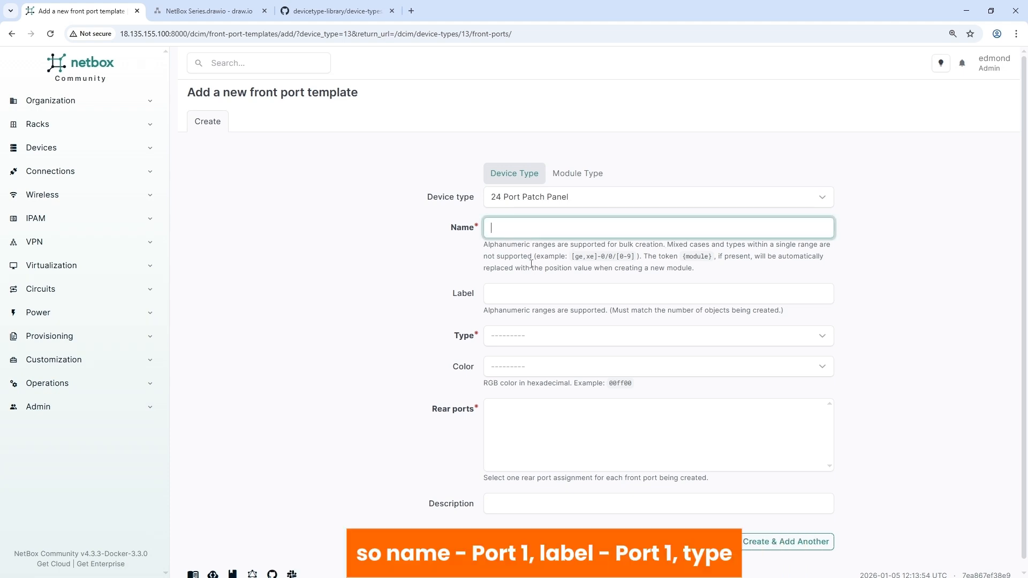
text(Port 1Port 1)
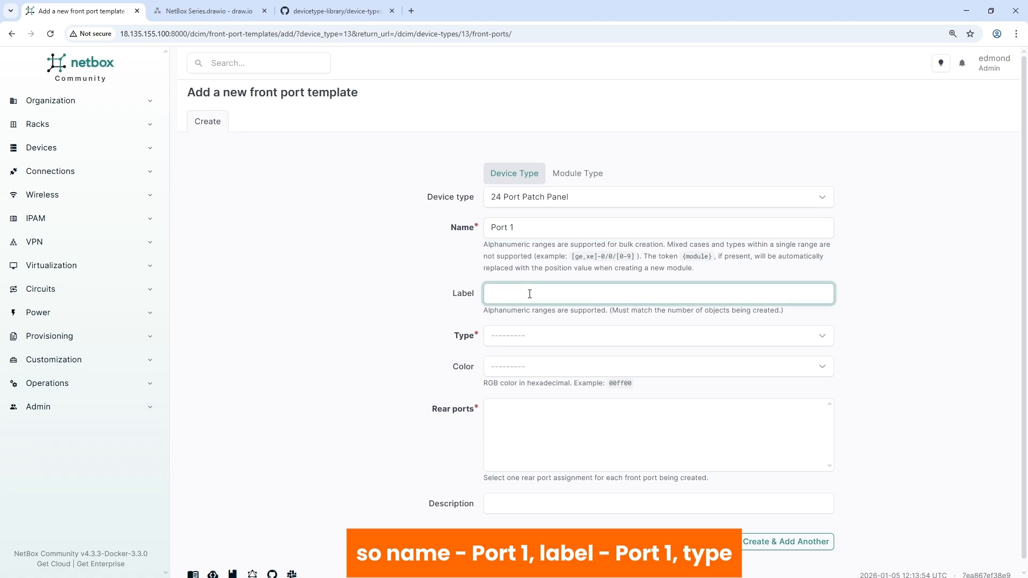
Step: Review the copper and fiber optic connector types and set the front port's type to 8P8C
click(515, 338)
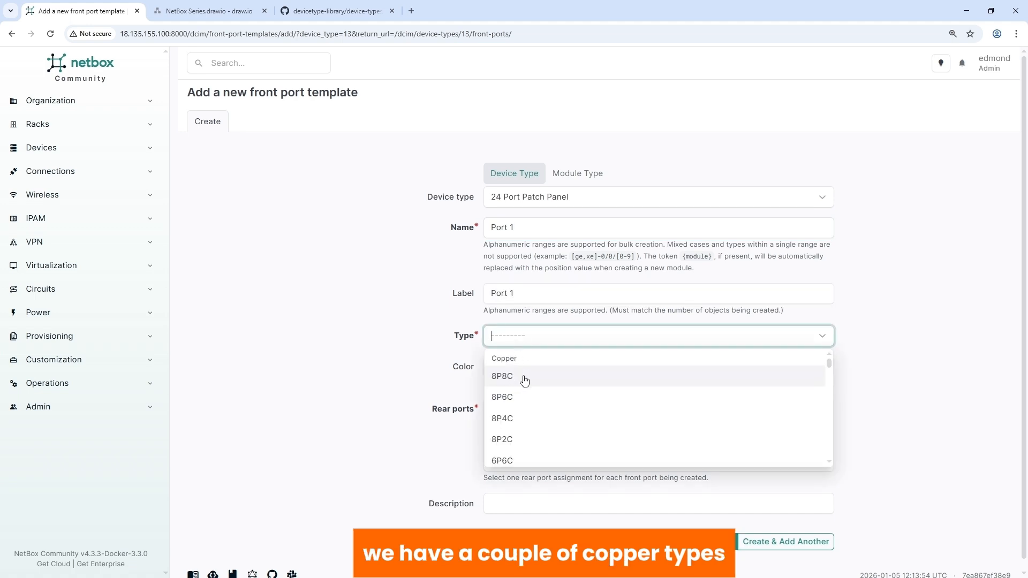
scroll(517, 380, down, 9)
scroll(522, 390, up, 7)
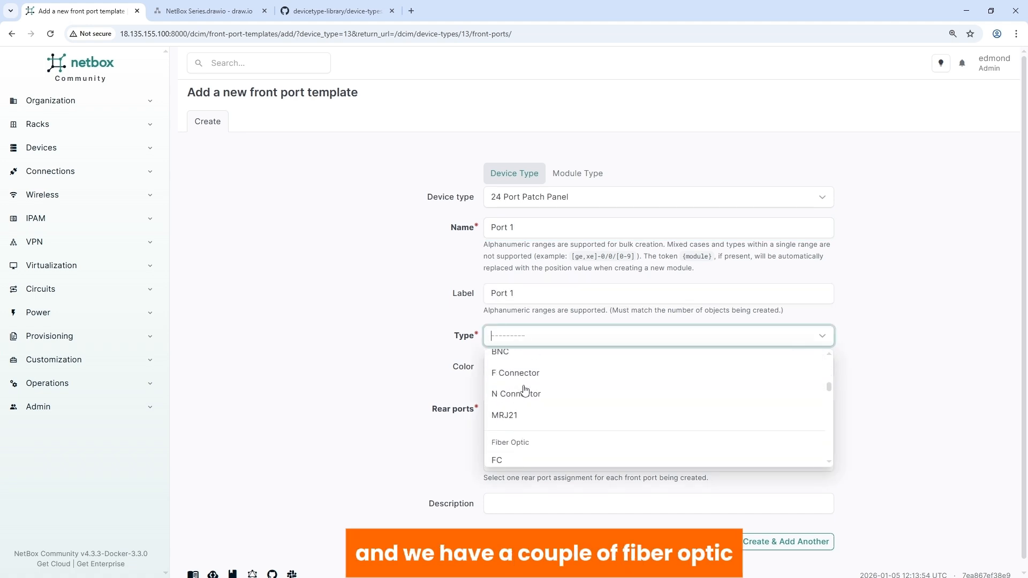
click(433, 365)
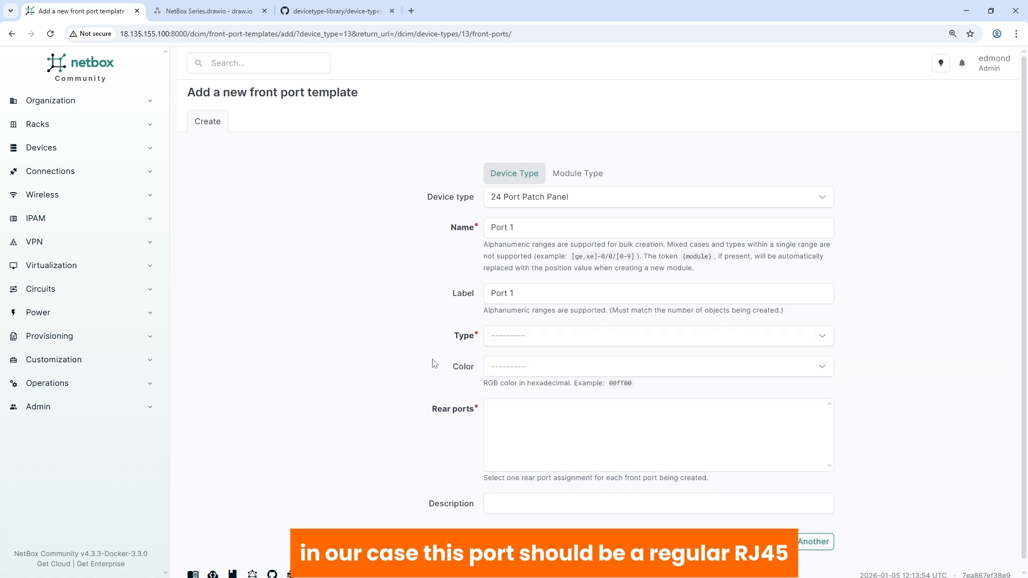
click(503, 341)
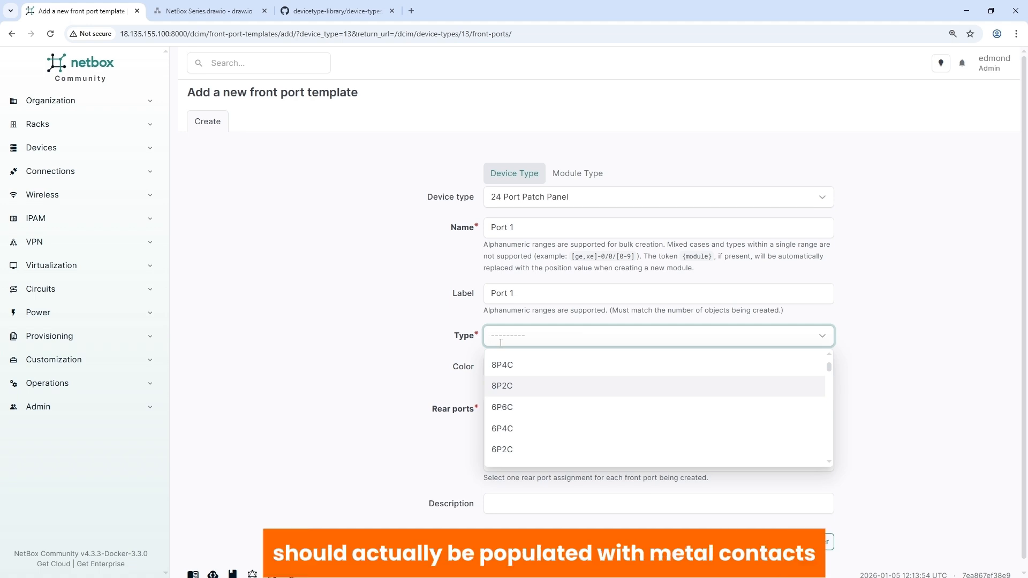
scroll(498, 385, up, 1)
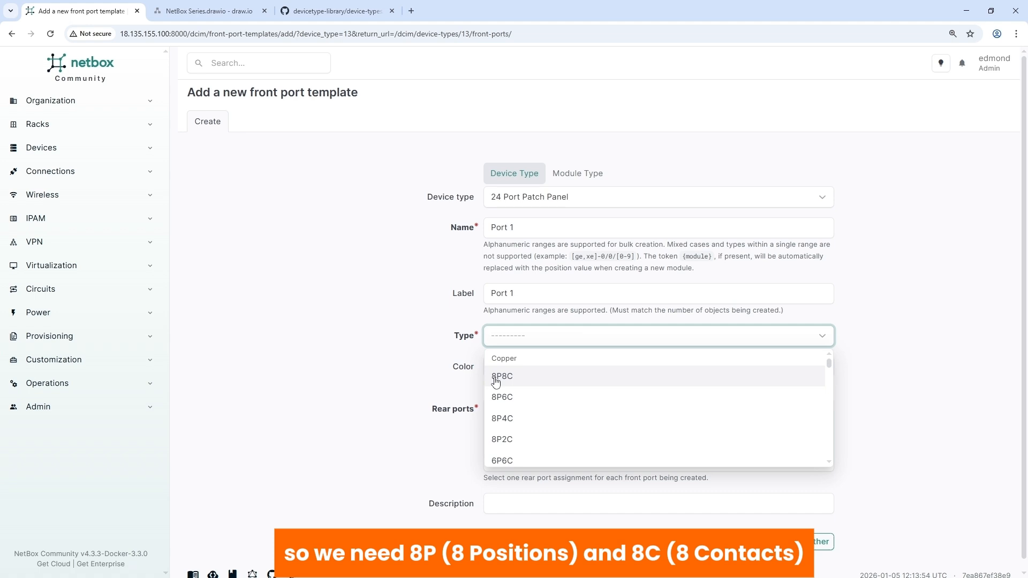
click(523, 378)
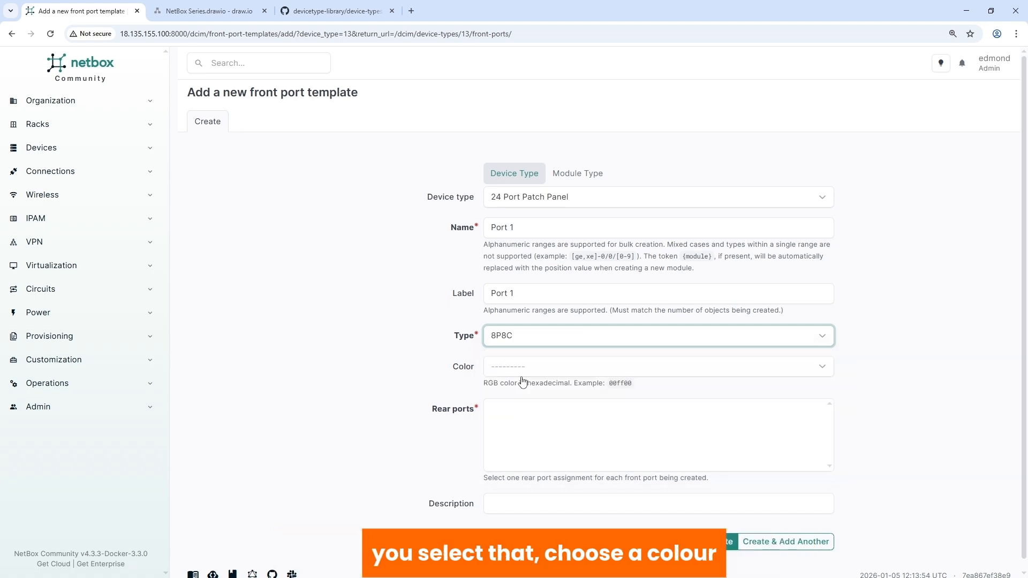
Step: Set the front port's color to Red, try to create it without a rear port, and return to the device type
click(516, 367)
click(514, 417)
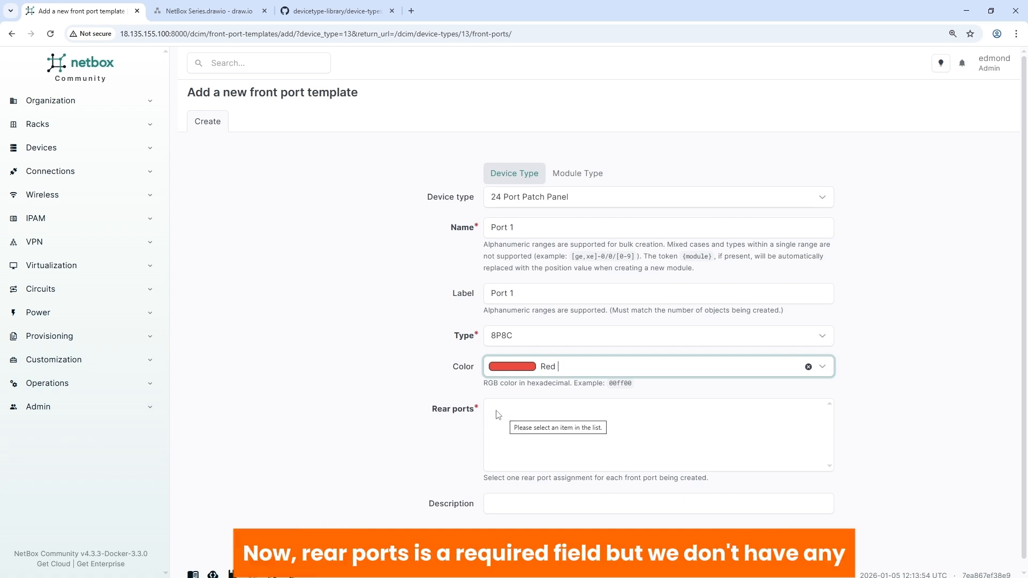
click(497, 414)
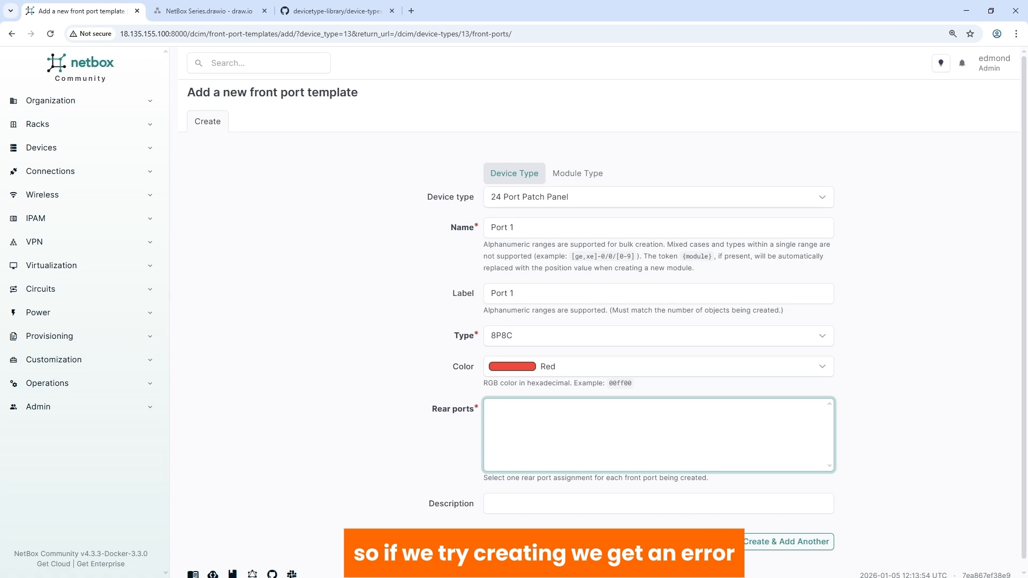
click(720, 542)
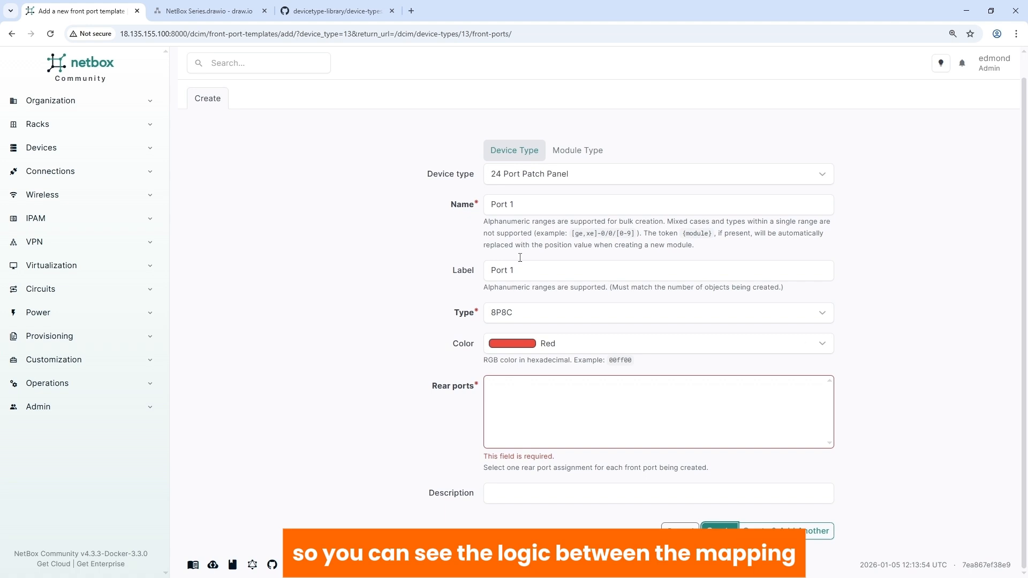
click(12, 33)
Step: Start a rear port template for the 24 Port Patch Panel with name and label "Port 1"
click(685, 111)
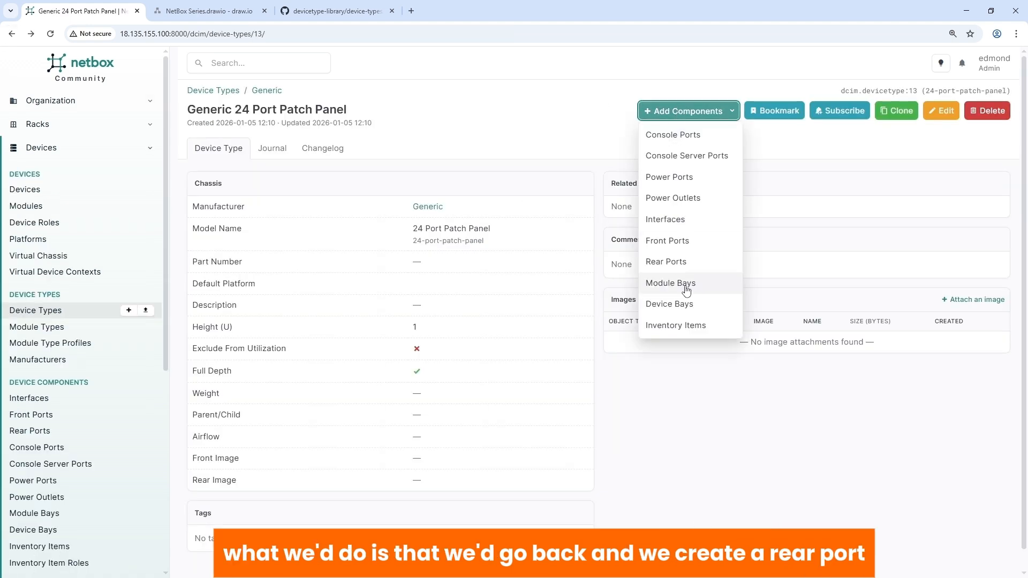
click(668, 262)
click(498, 227)
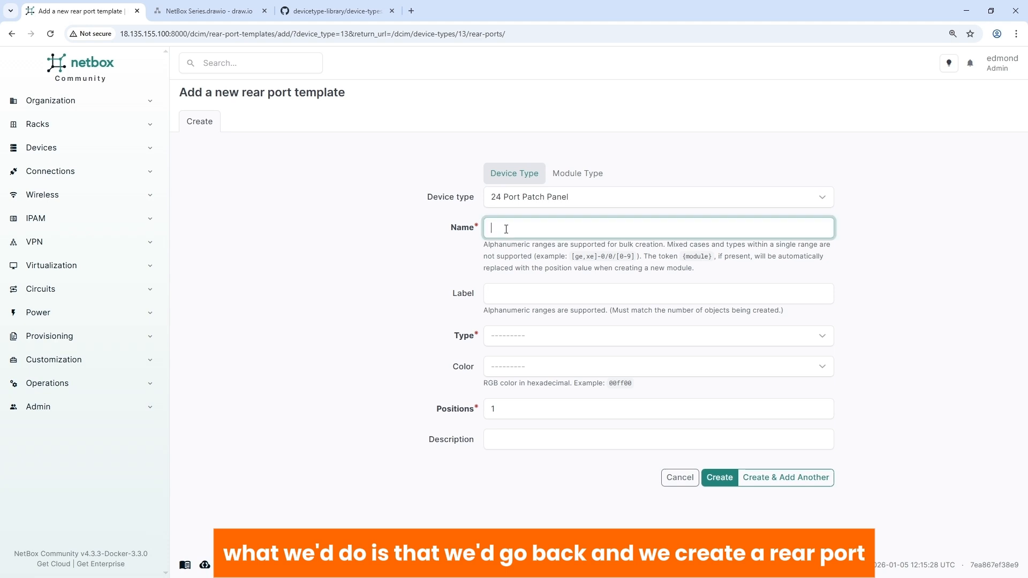
text(Port 1)
click(515, 293)
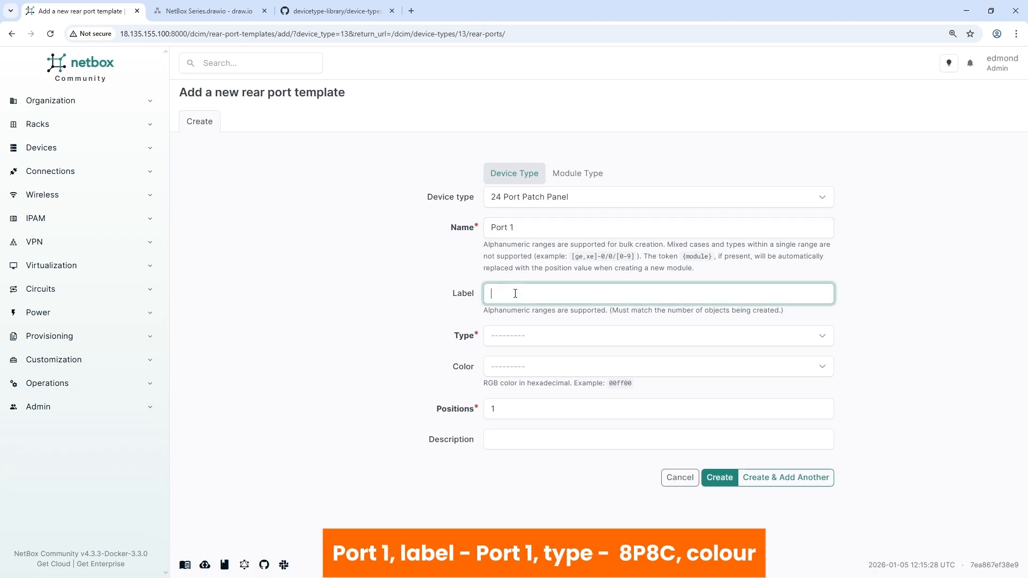
text(Port 1)
Step: Set the rear port's type to 8P8C and color to Red, check the draw.io diagram, and create the port with 1 position
key(Tab)
click(507, 375)
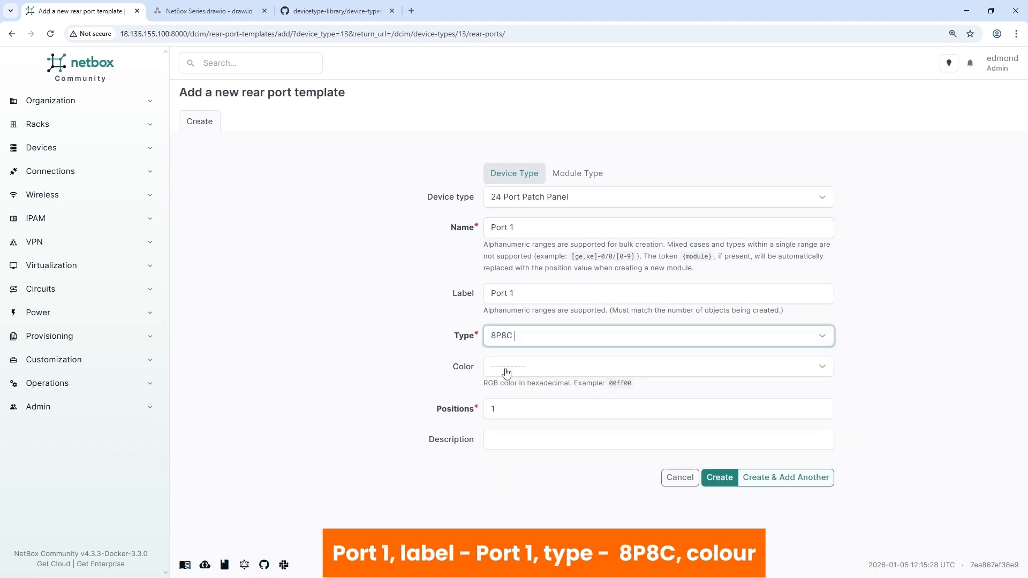
click(507, 368)
click(523, 415)
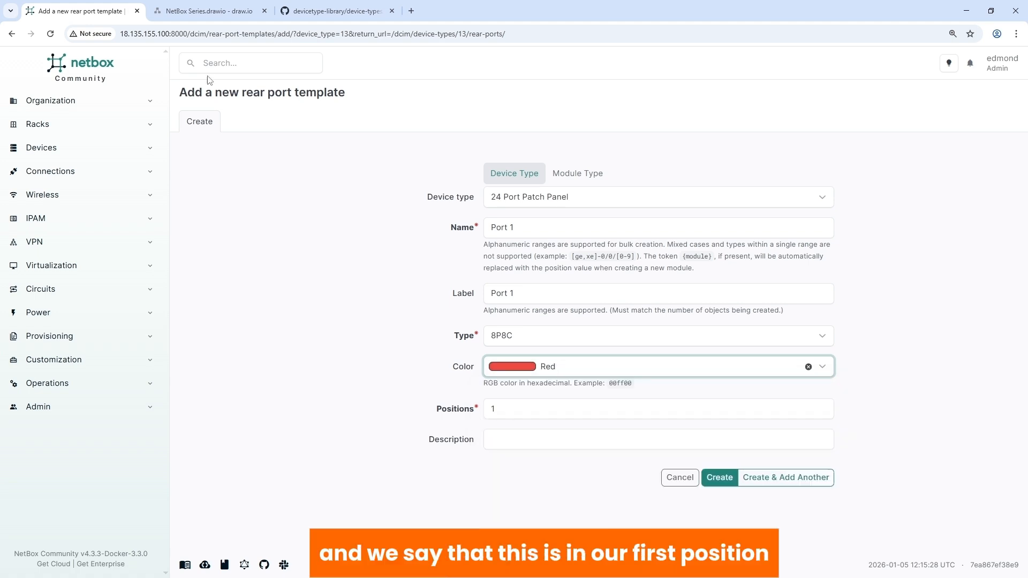
click(207, 16)
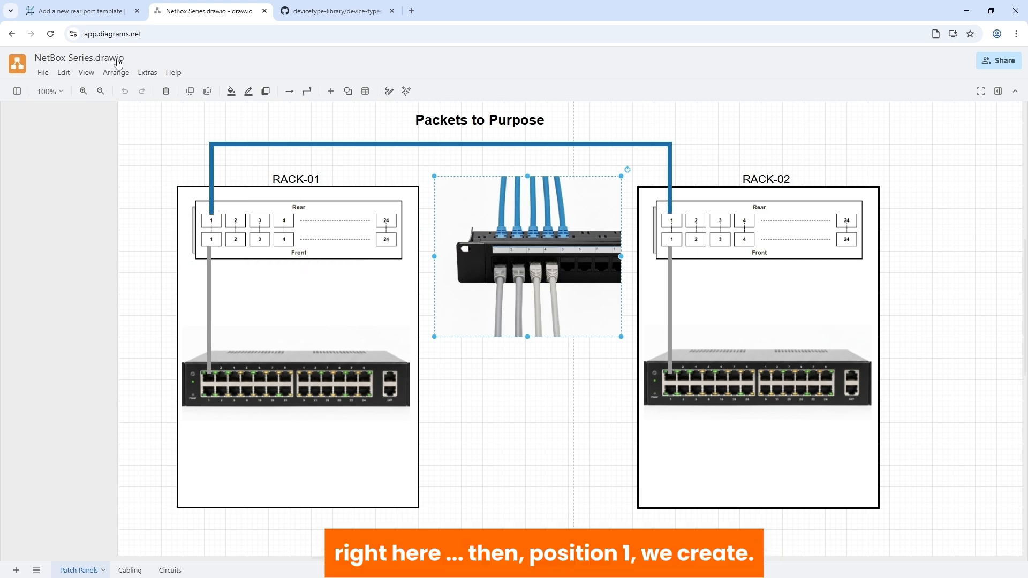
click(89, 16)
key(Return)
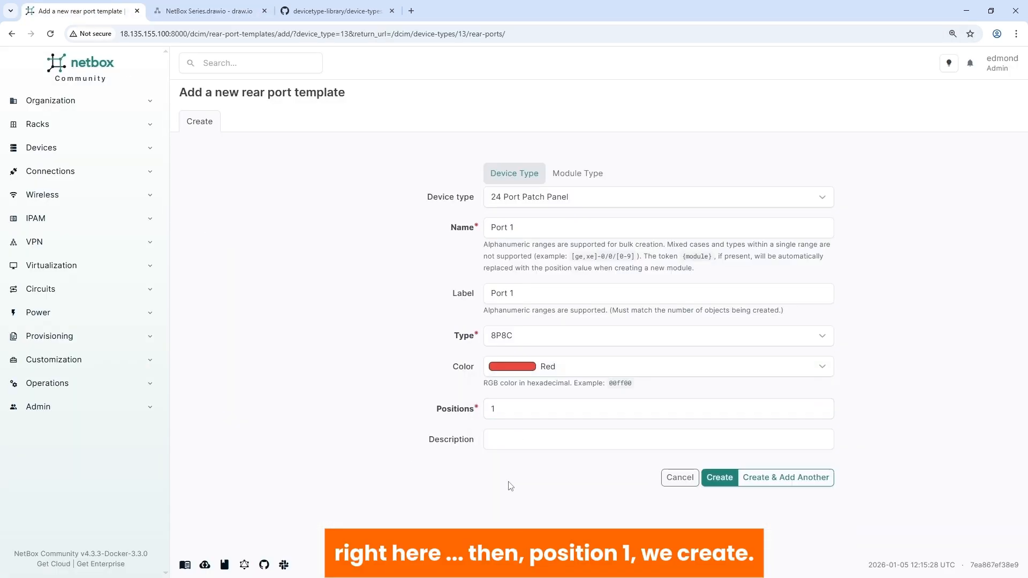
click(716, 481)
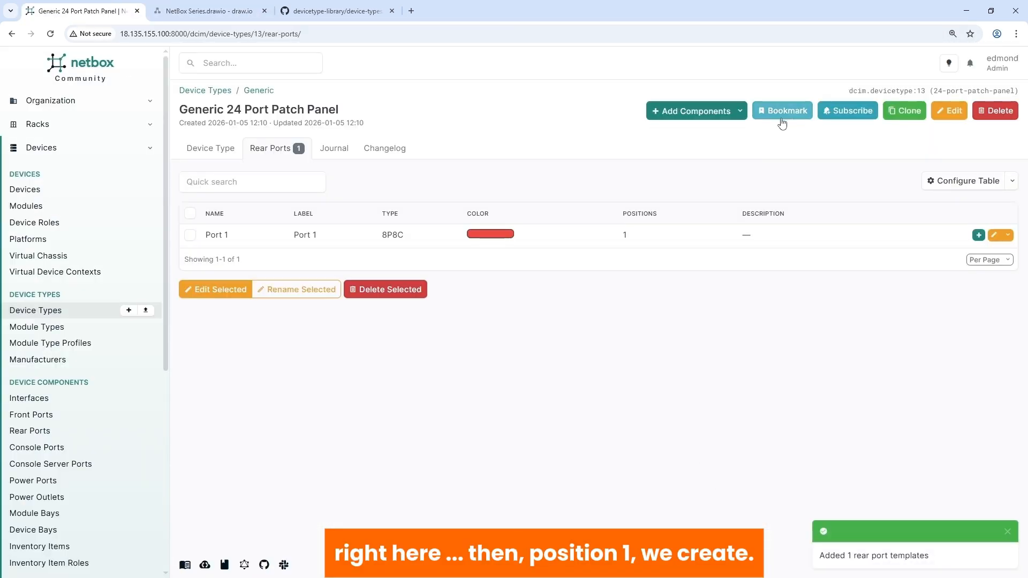
Step: Start a front port template for the 24 Port Patch Panel with name and label "Port 1"
click(714, 111)
click(673, 242)
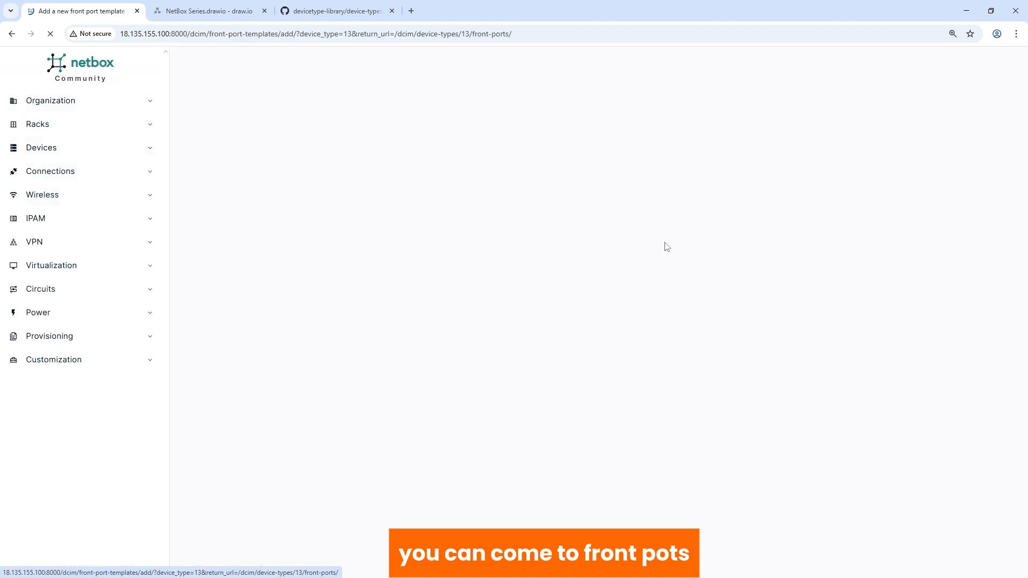
click(493, 234)
text(Port 1)
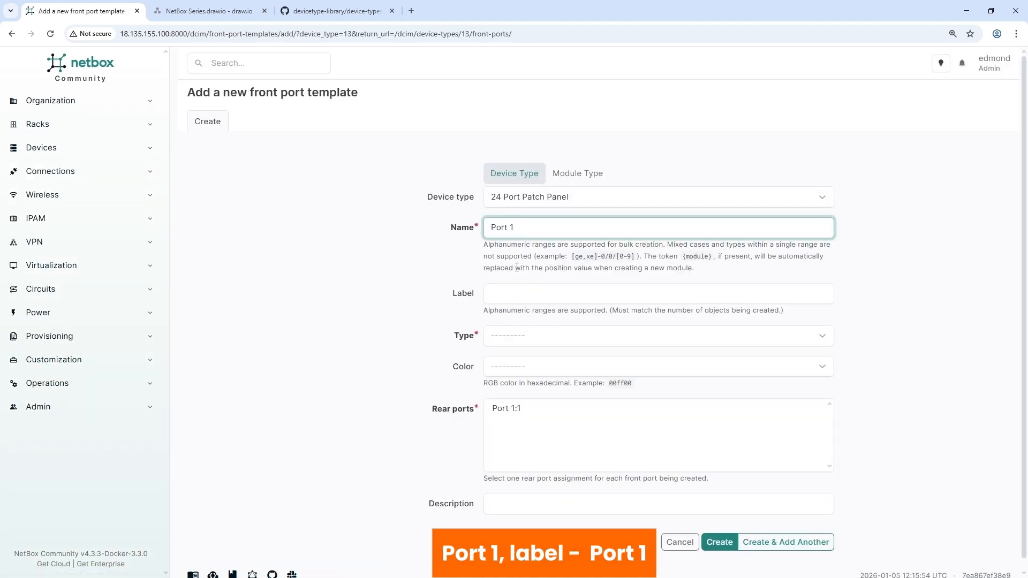
click(502, 298)
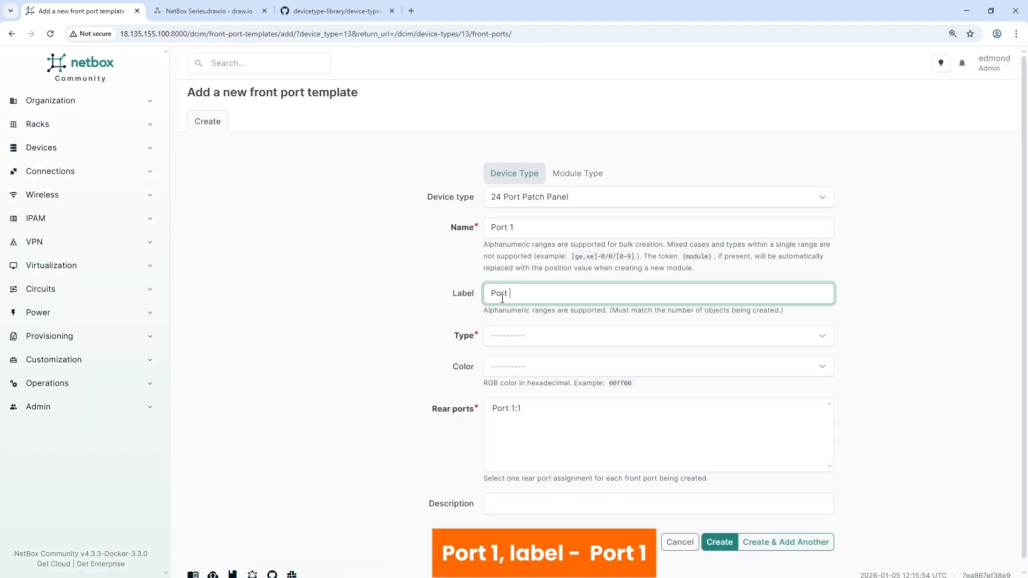
Step: Set the front port's type to 8P8C and color to Red, map it to rear port Port 1:1, and create it
click(509, 338)
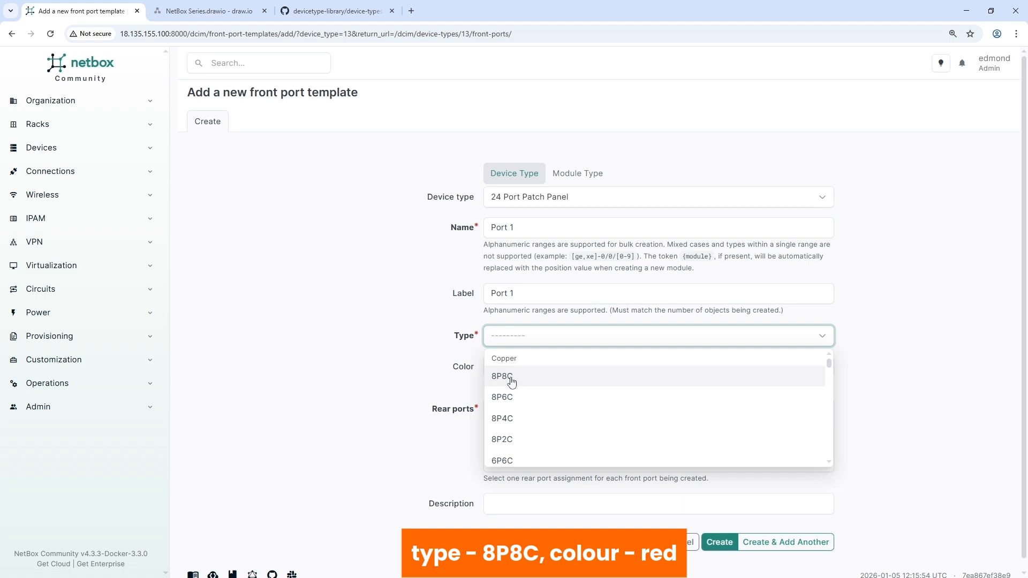
click(512, 378)
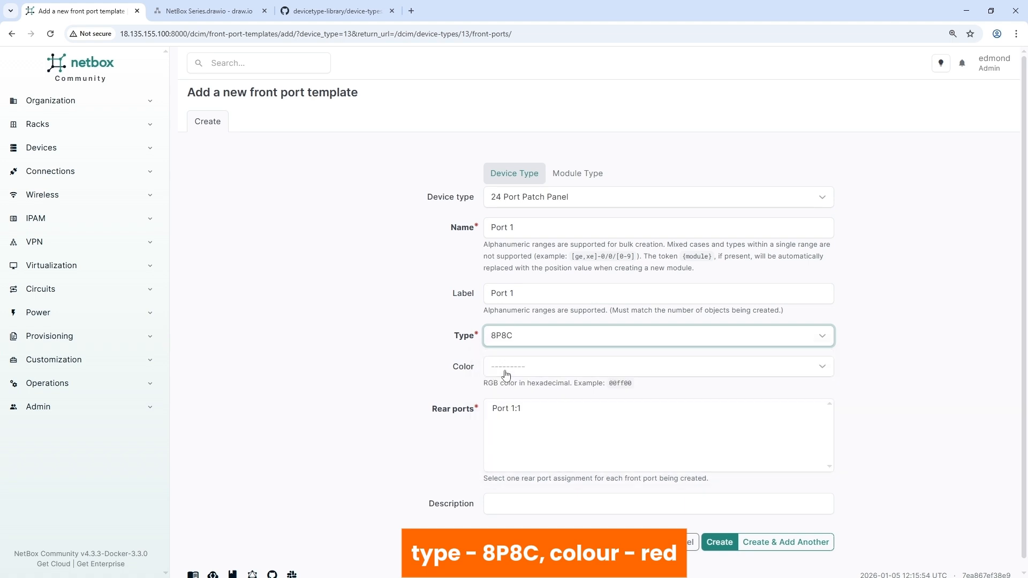
click(506, 372)
click(519, 414)
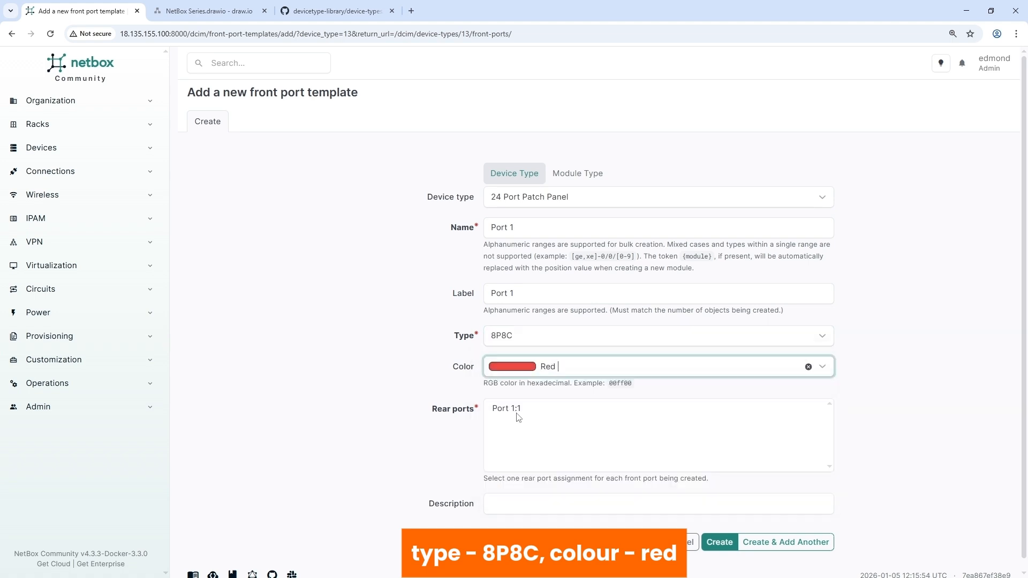
click(506, 411)
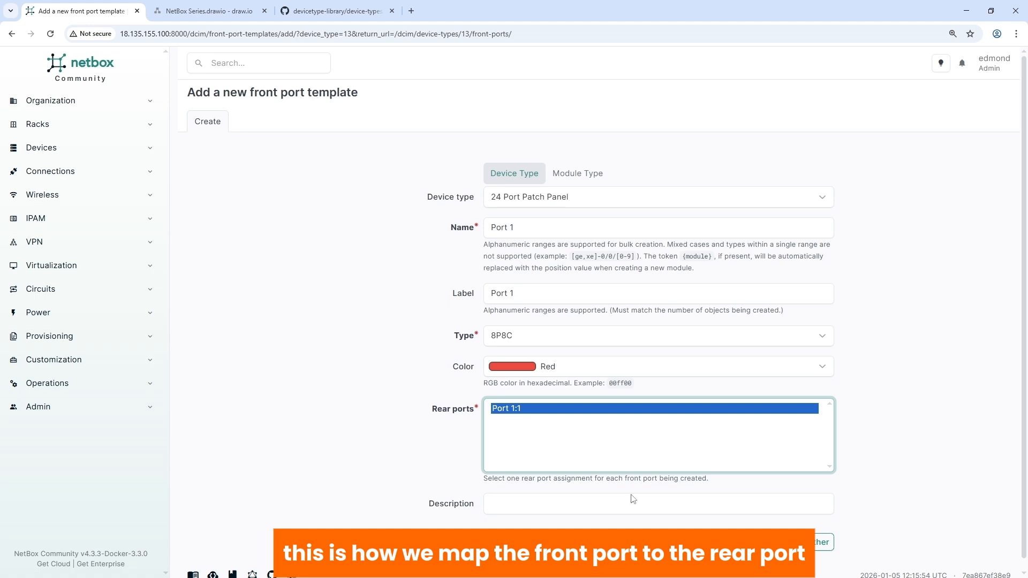
click(718, 542)
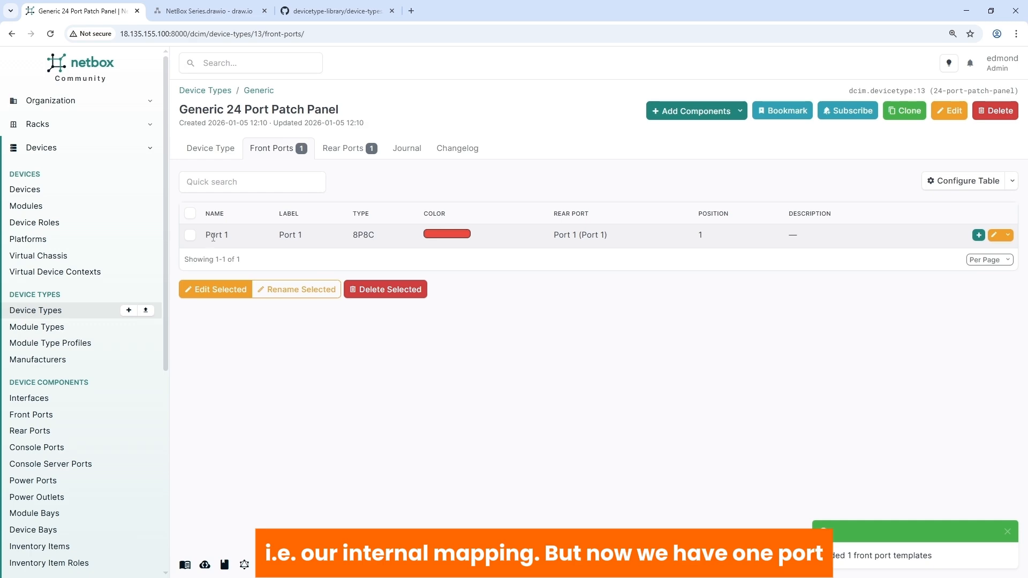
Step: Check the patch panel diagram in draw.io, then examine the general attributes in GitHub's 24-port-copper-patch-panel.yaml
click(224, 16)
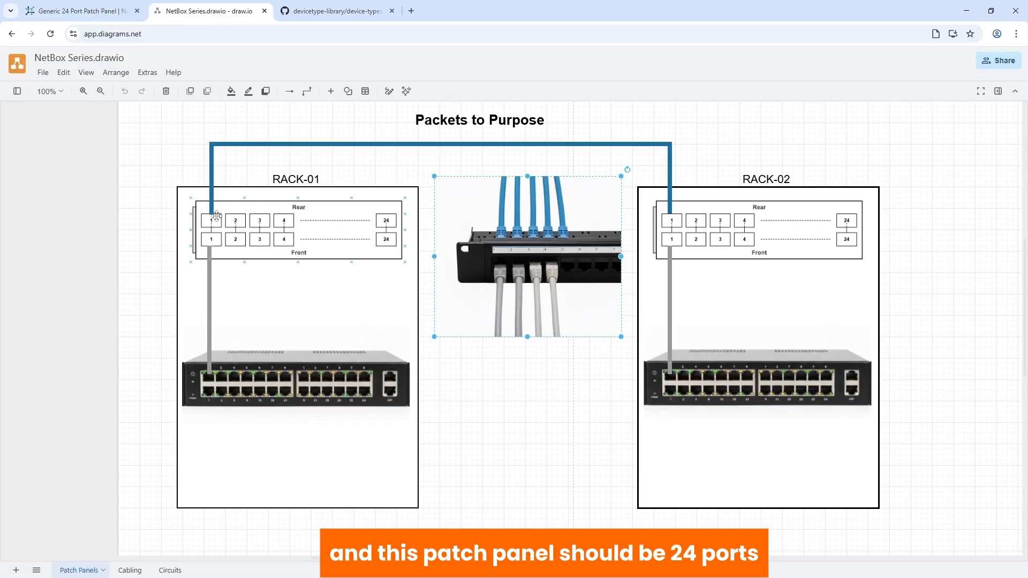
click(92, 14)
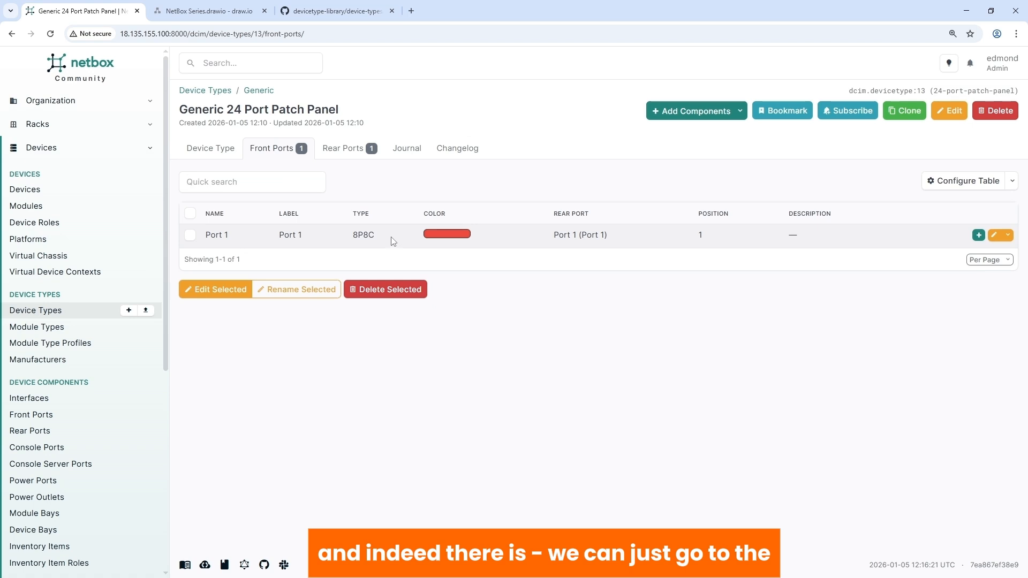
click(325, 11)
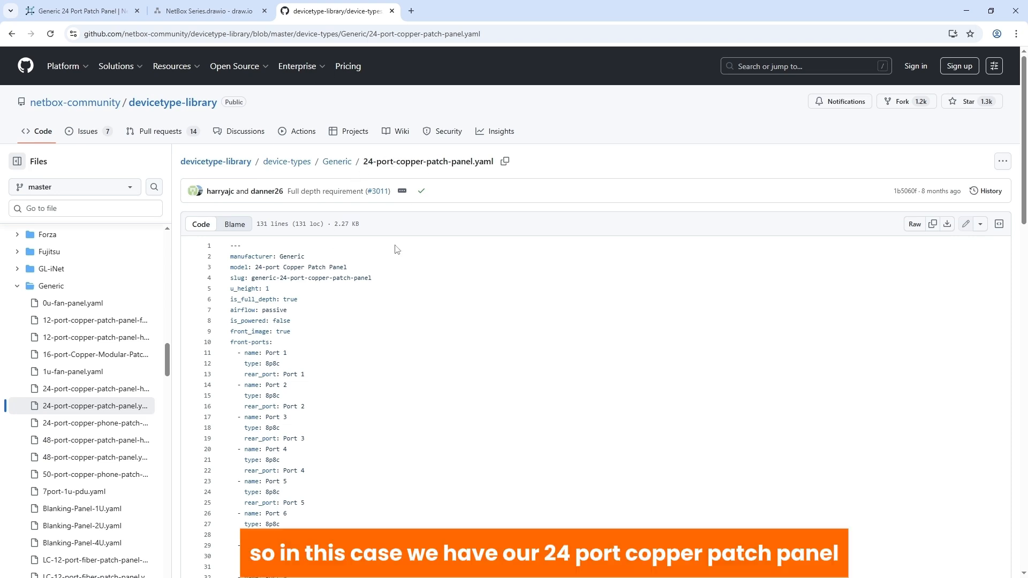
click(277, 363)
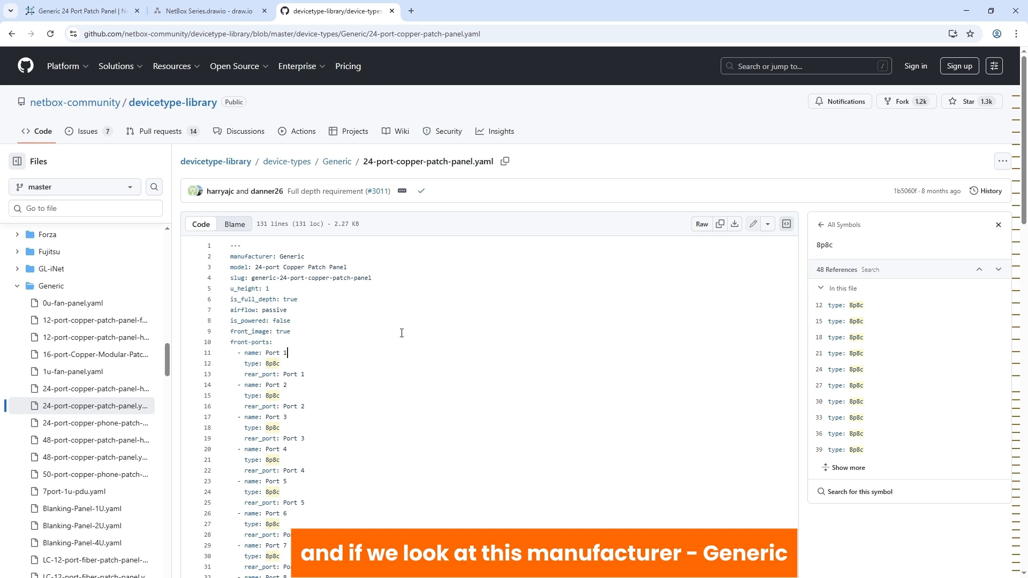
click(998, 226)
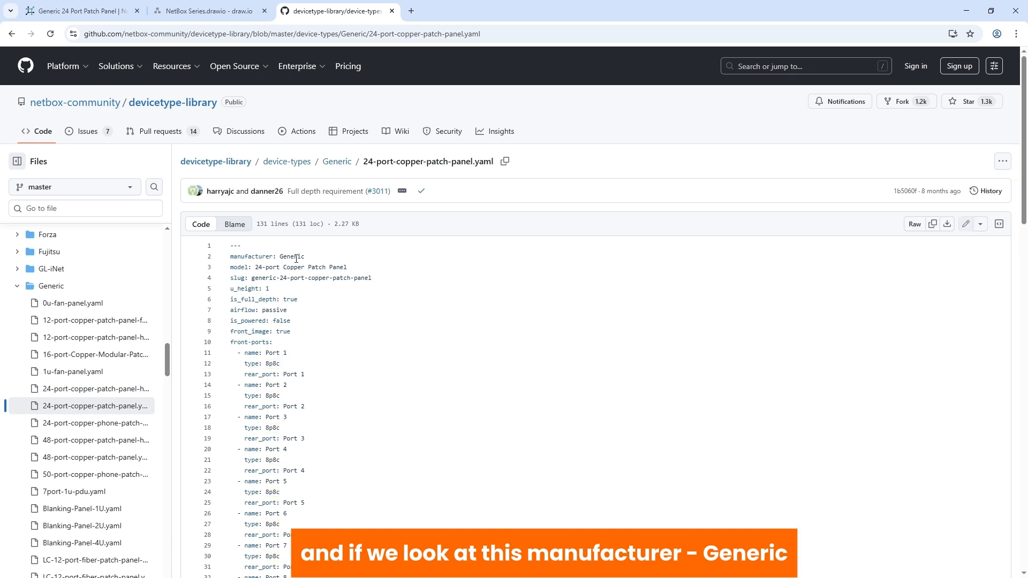
drag(310, 260, 359, 269)
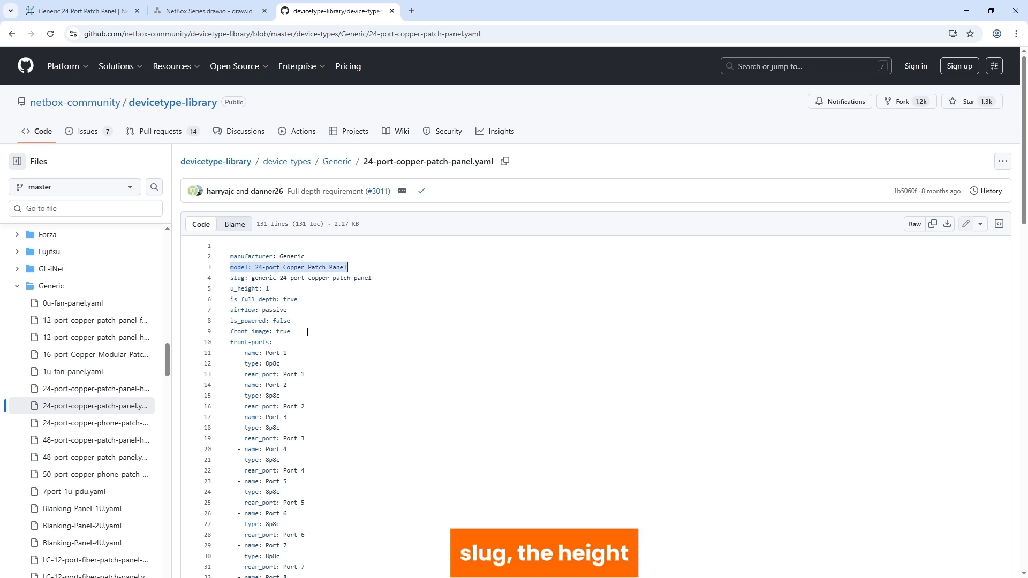
Step: Examine the front-port mappings and the rear-port definitions in the patch panel's YAML file
scroll(307, 332, down, 2)
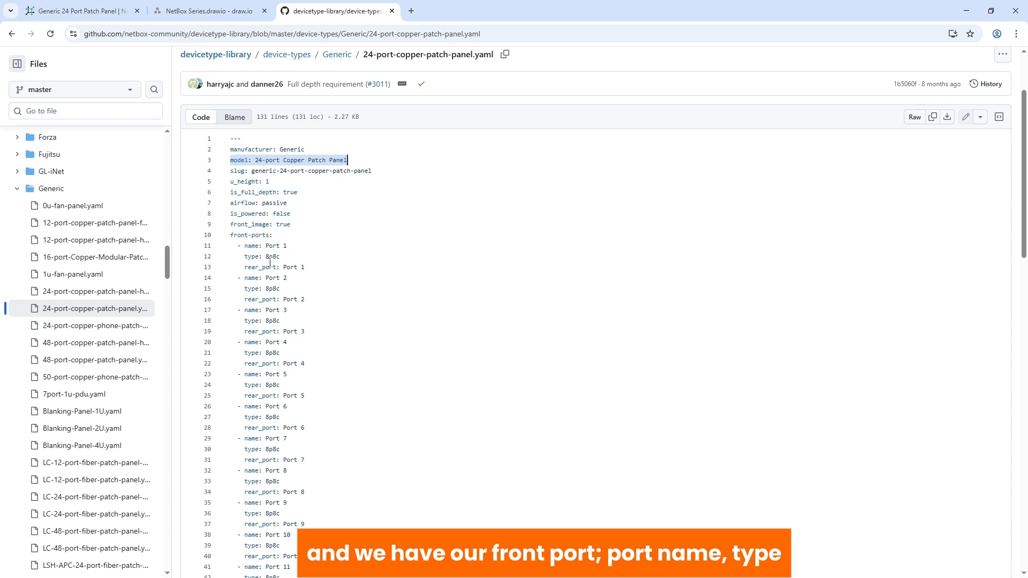
drag(320, 267, 226, 237)
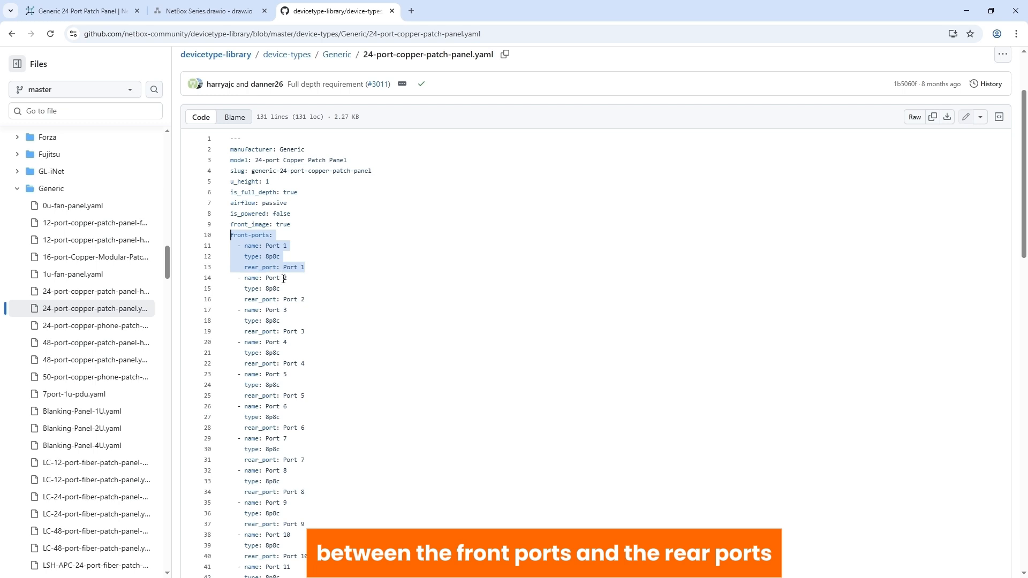
scroll(284, 279, down, 17)
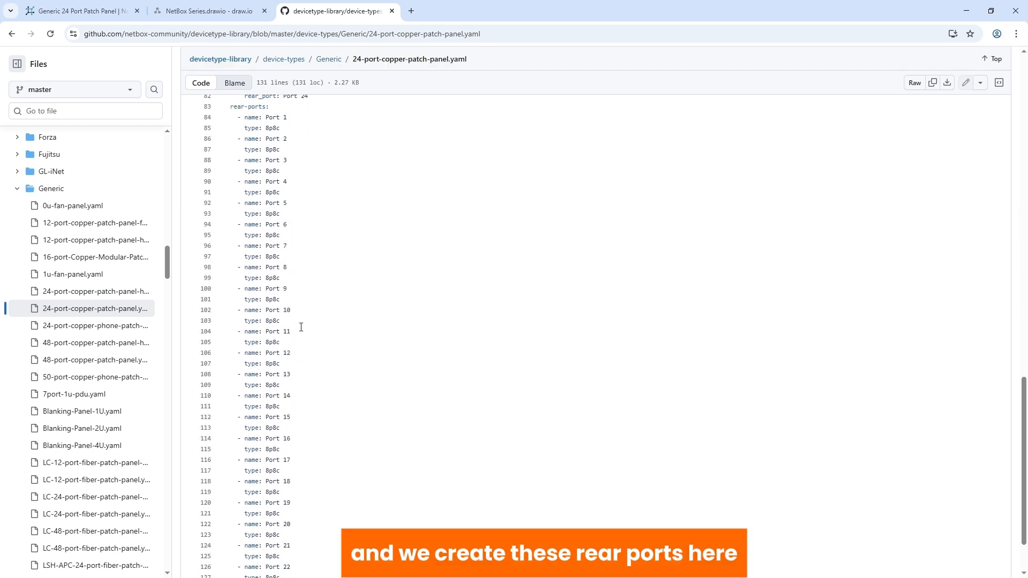
scroll(300, 326, up, 4)
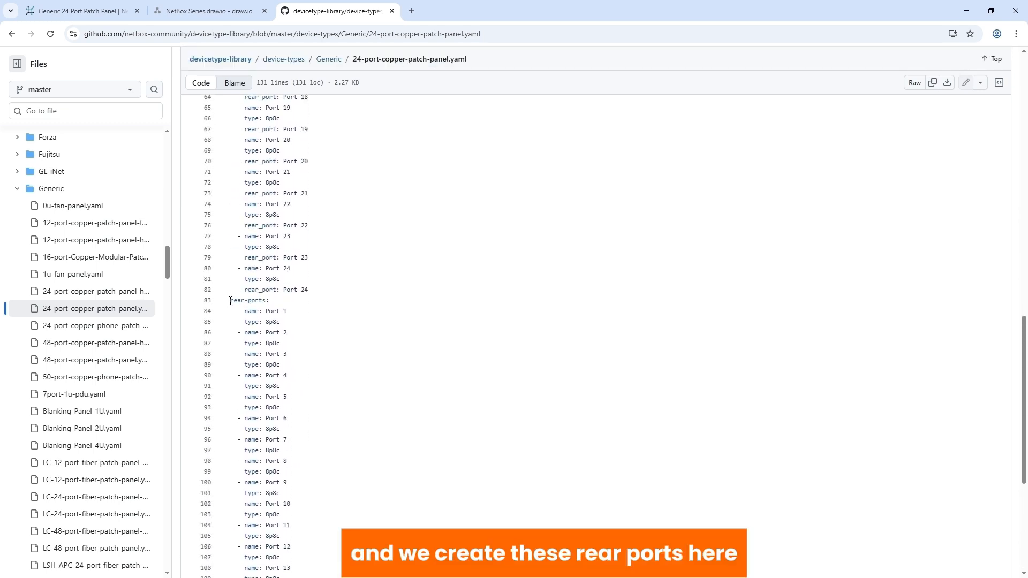
drag(230, 301, 279, 397)
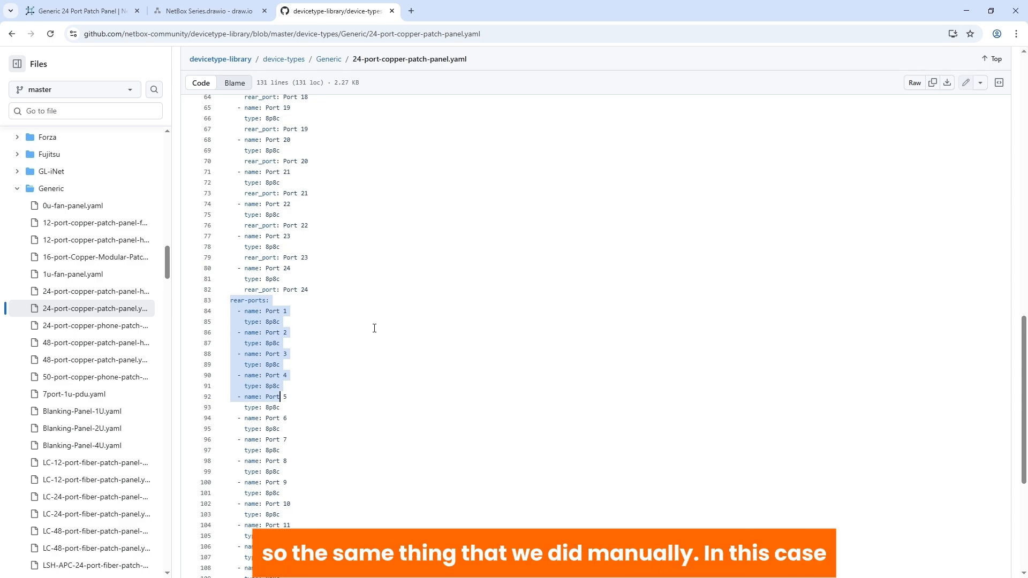
Step: Copy the entire 24-port-copper-patch-panel.yaml definition and bulk import it as a device type in NetBox with auto-detected format
click(303, 272)
key(ctrl+a)
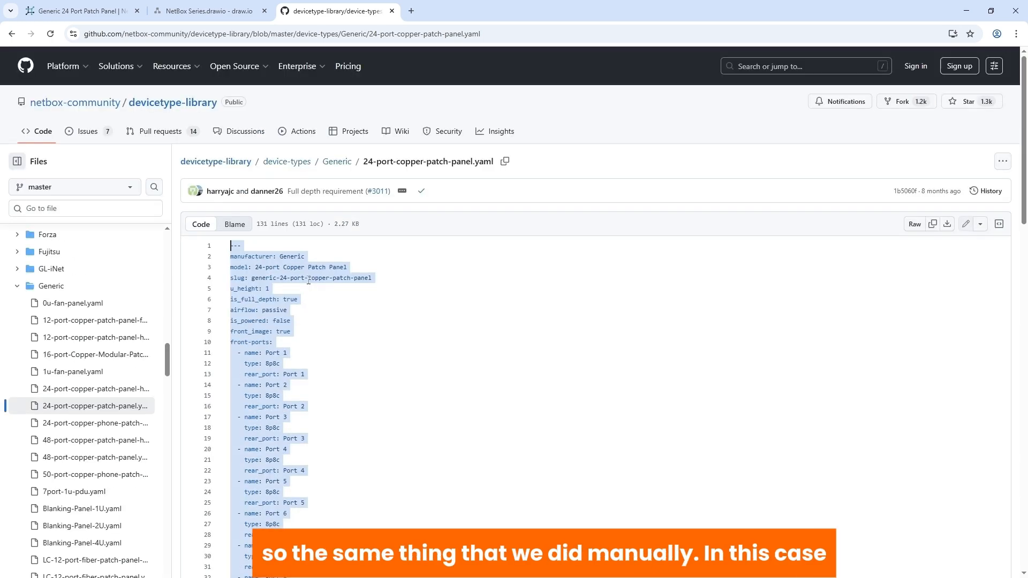
click(85, 12)
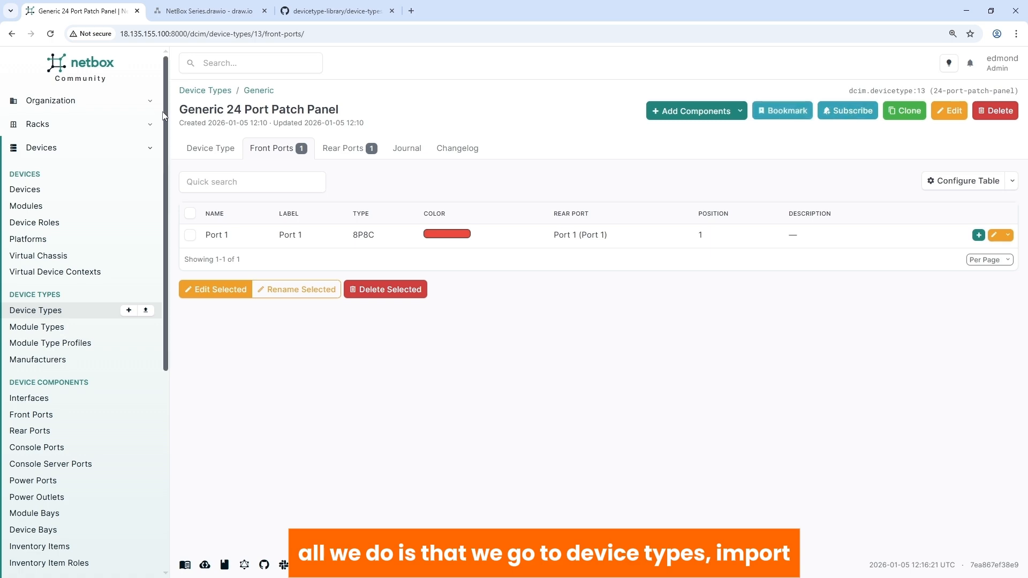
click(211, 92)
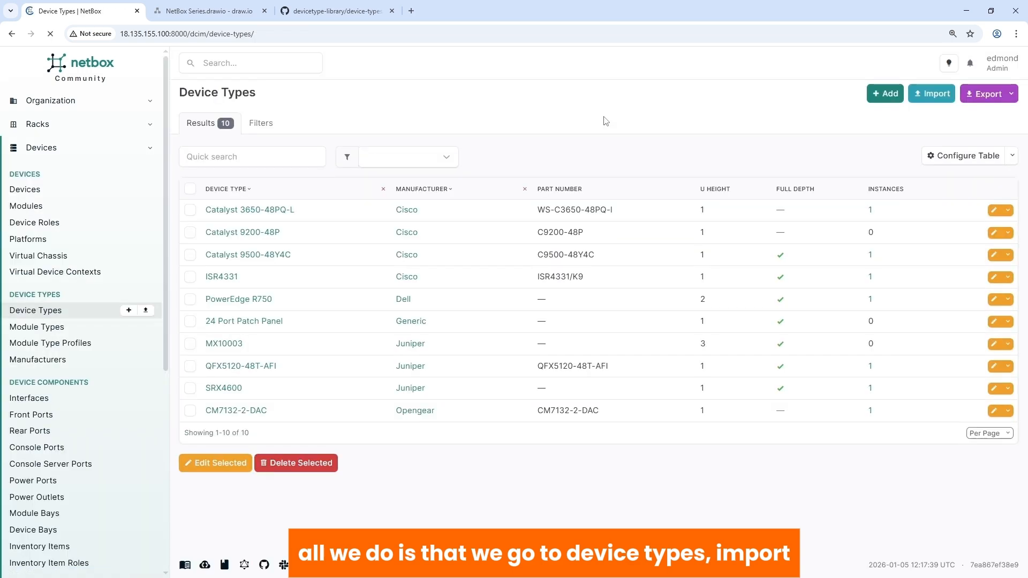
click(932, 93)
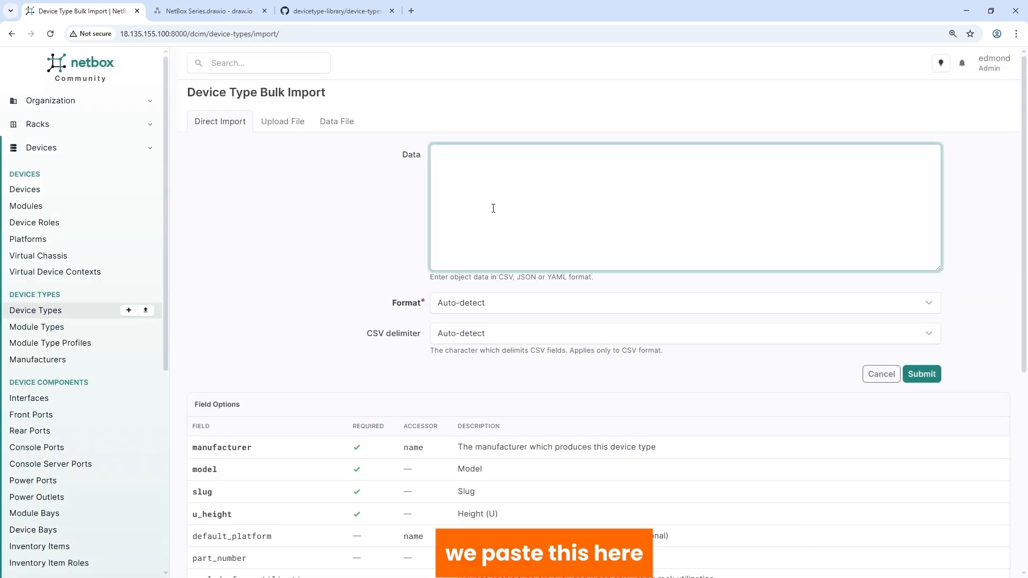
key(ctrl+v)
click(925, 376)
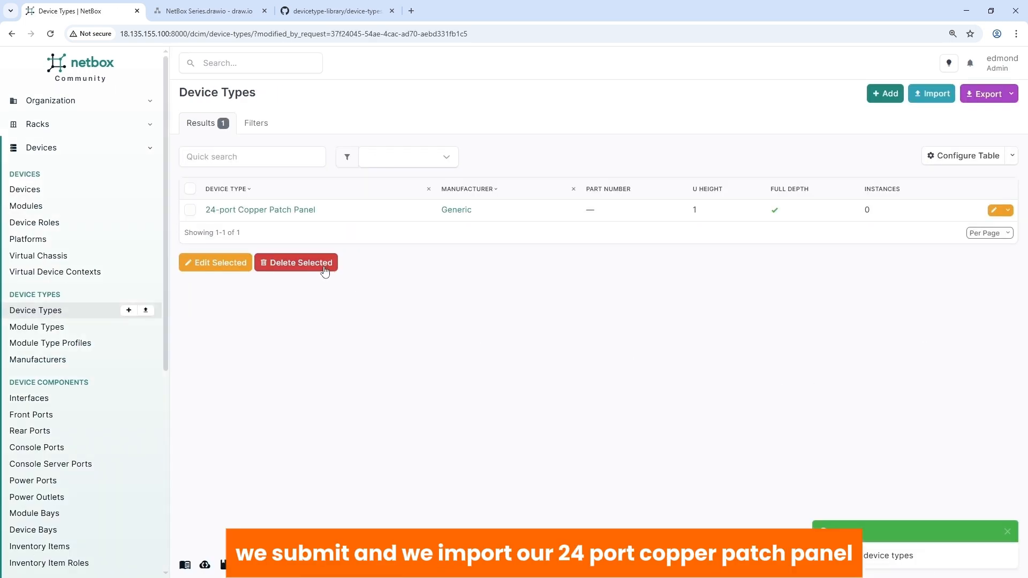
Step: Open the imported 24-port Copper Patch Panel device type and review its front ports and rear ports
click(238, 212)
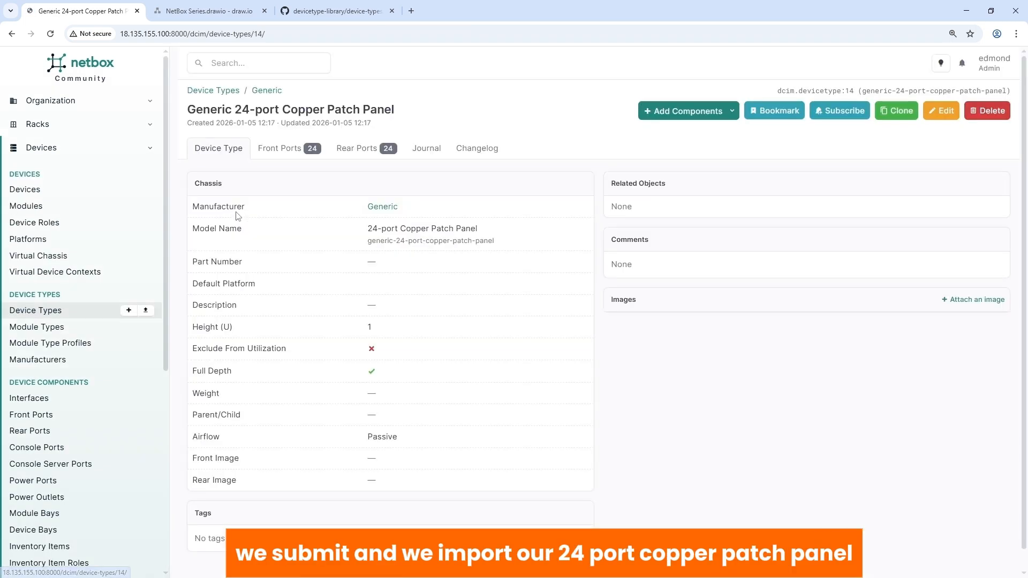
click(280, 153)
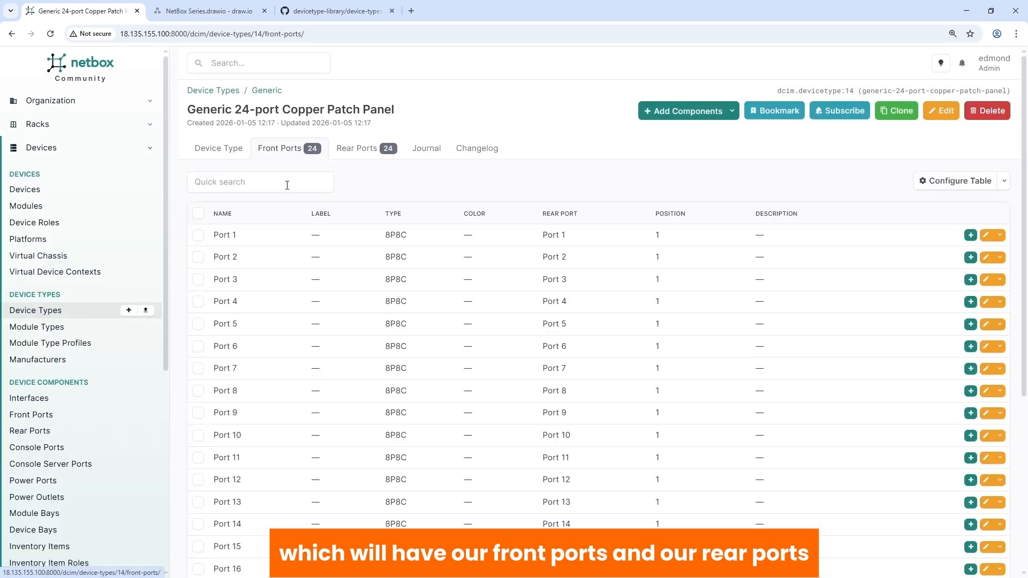
click(360, 152)
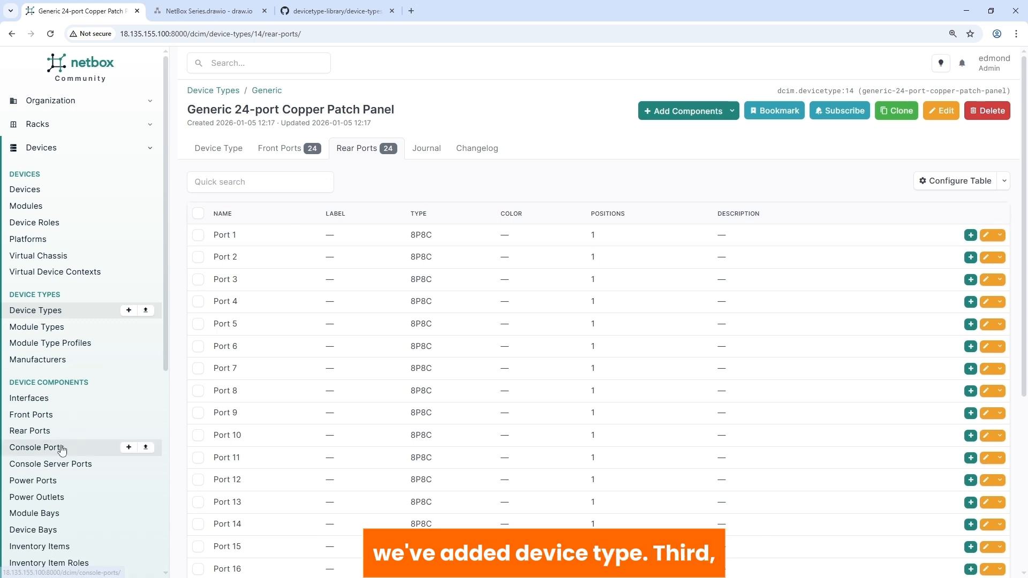
Step: Create a device role named Patch Panel with slug patch-panel, grey color and the VM role option disabled
click(34, 223)
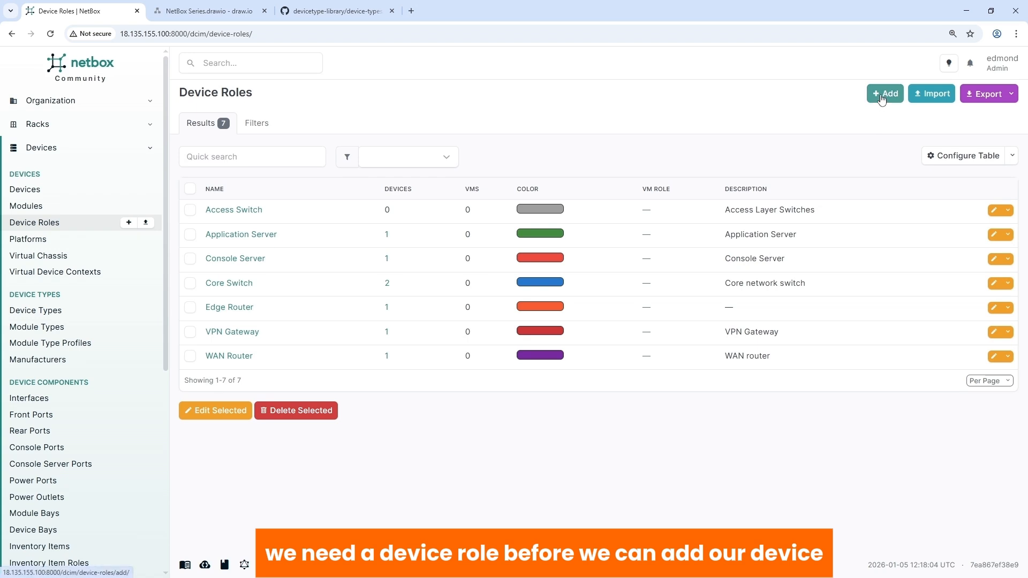
click(881, 100)
click(560, 199)
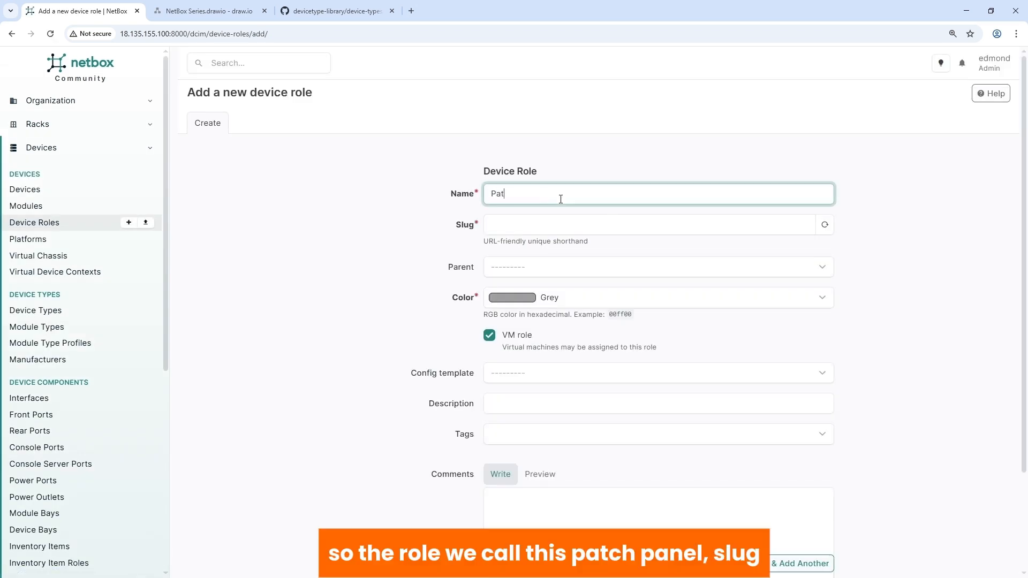
text(Patch Panel)
key(Tab)
click(489, 335)
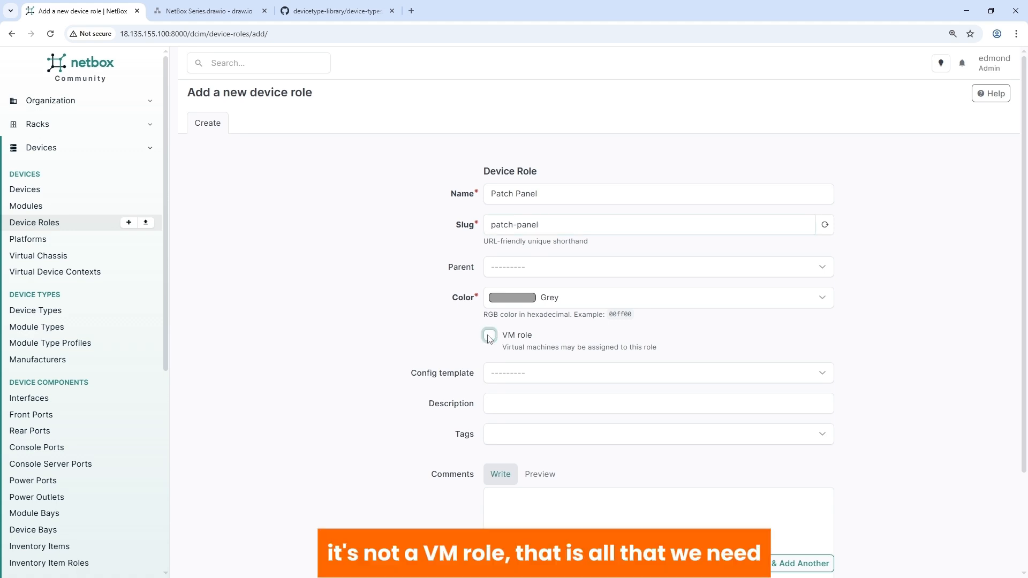
scroll(528, 431, down, 3)
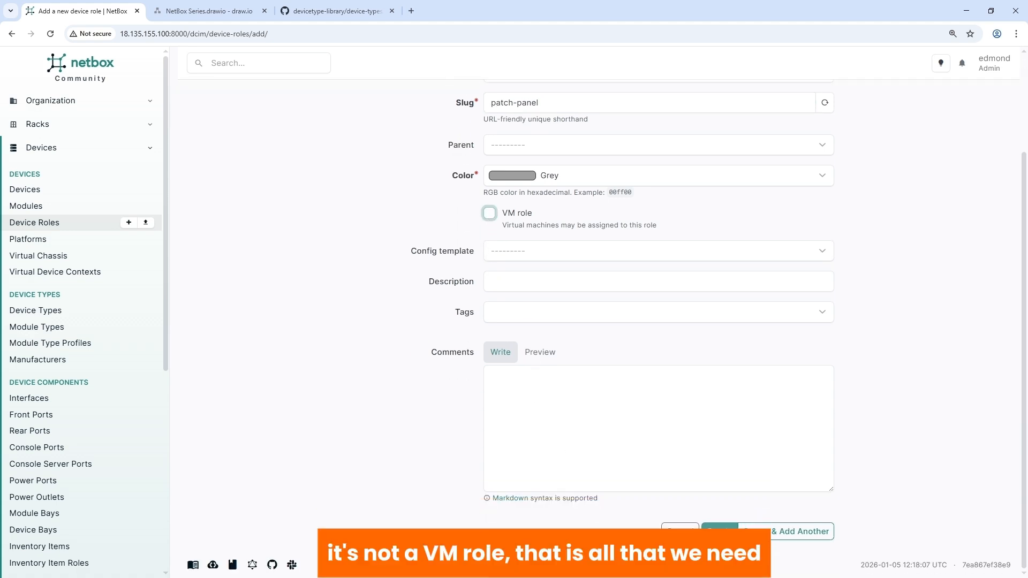
click(717, 526)
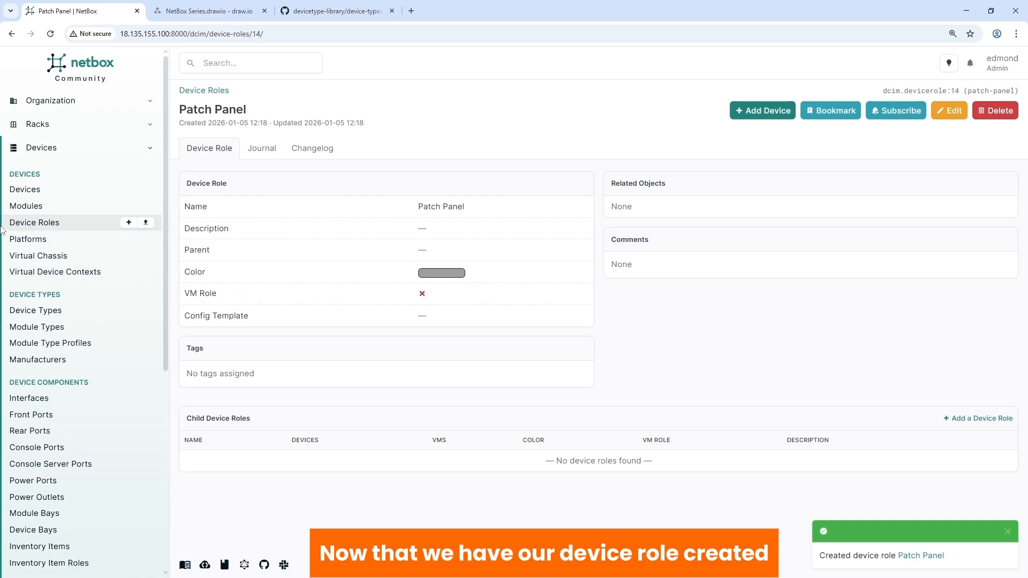
Step: Start adding a new device at front unit 42 of the compute rack ACC-DC-CR-01
click(31, 194)
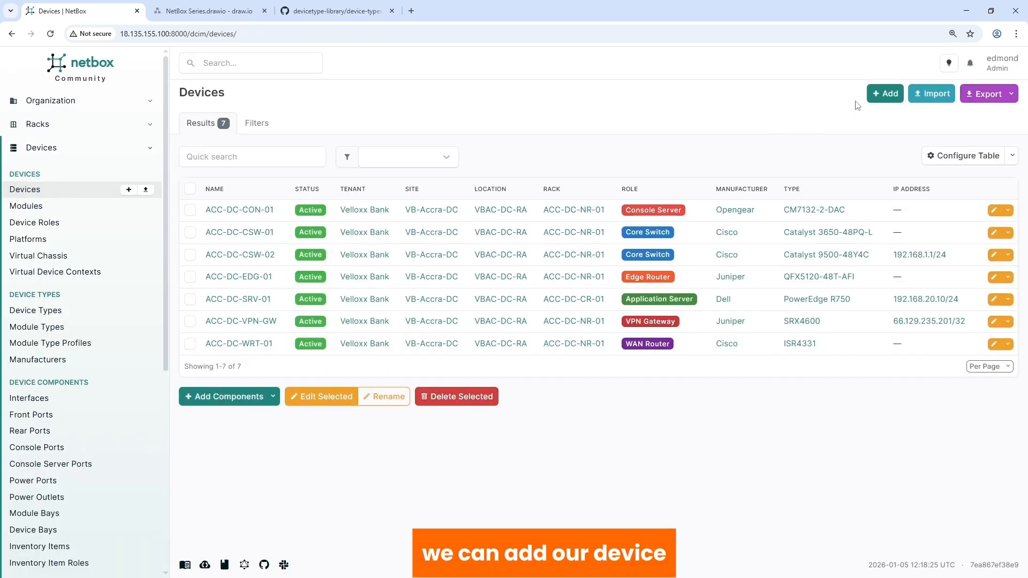
click(880, 97)
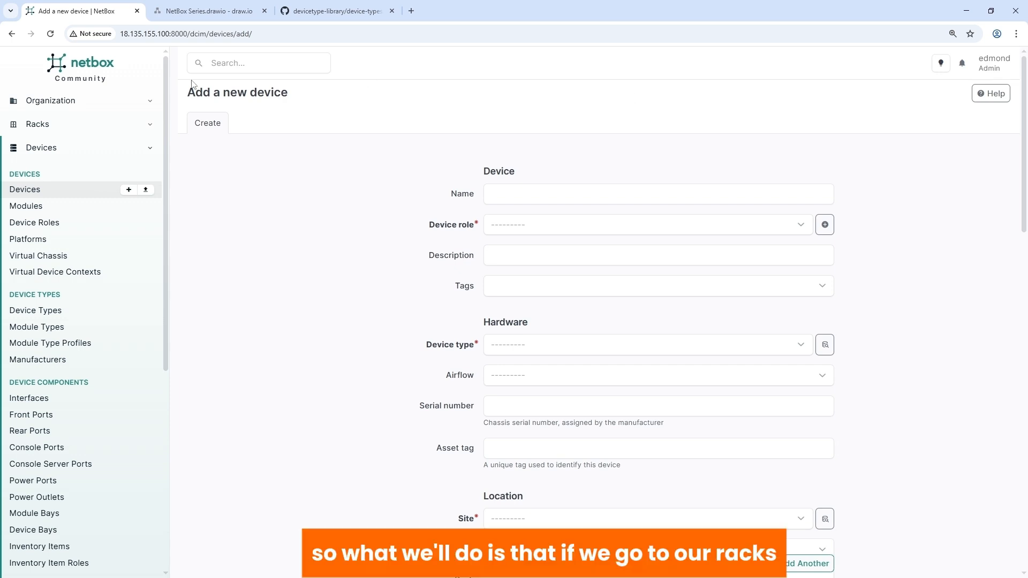
click(42, 126)
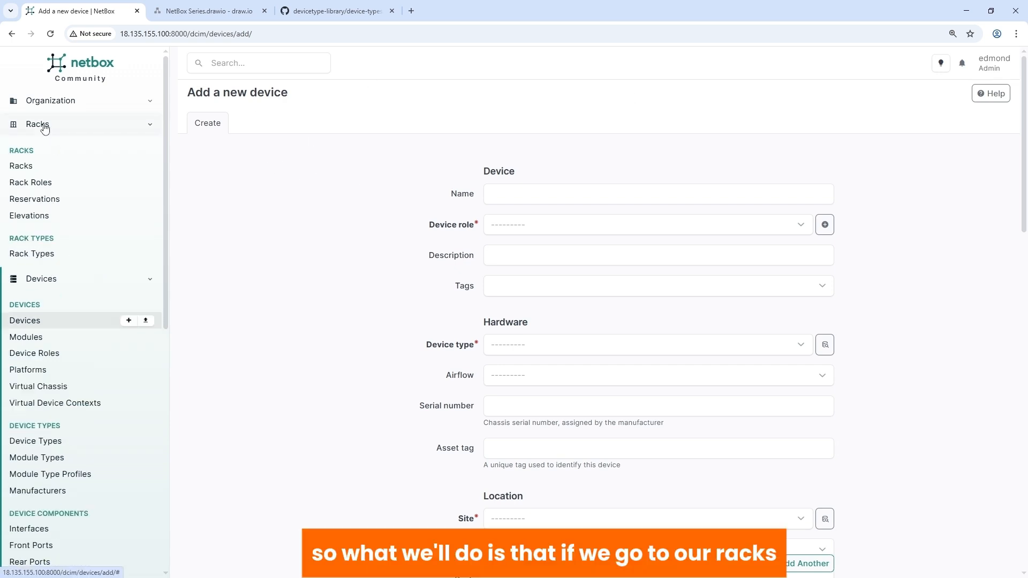
click(28, 167)
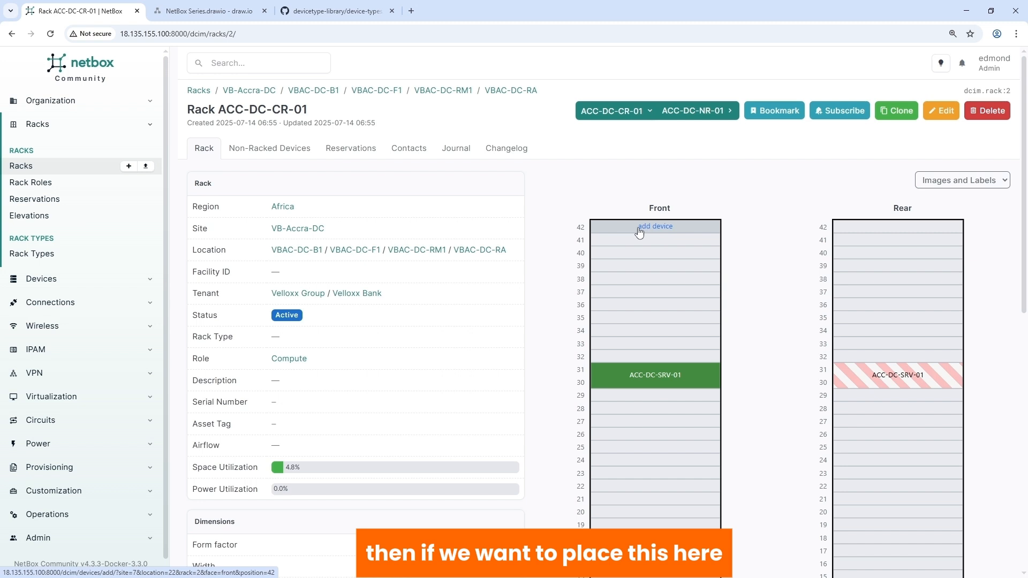
click(656, 226)
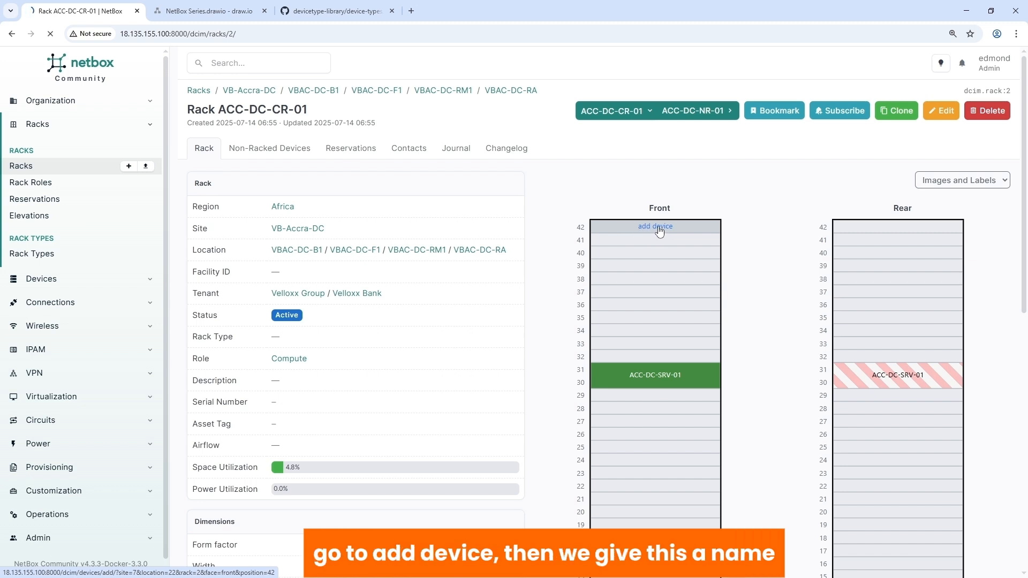
Step: Name the device ACC-DC-CR-PP-01, with role Patch Panel and device type Generic 24-port Copper Patch Panel
text(AC)
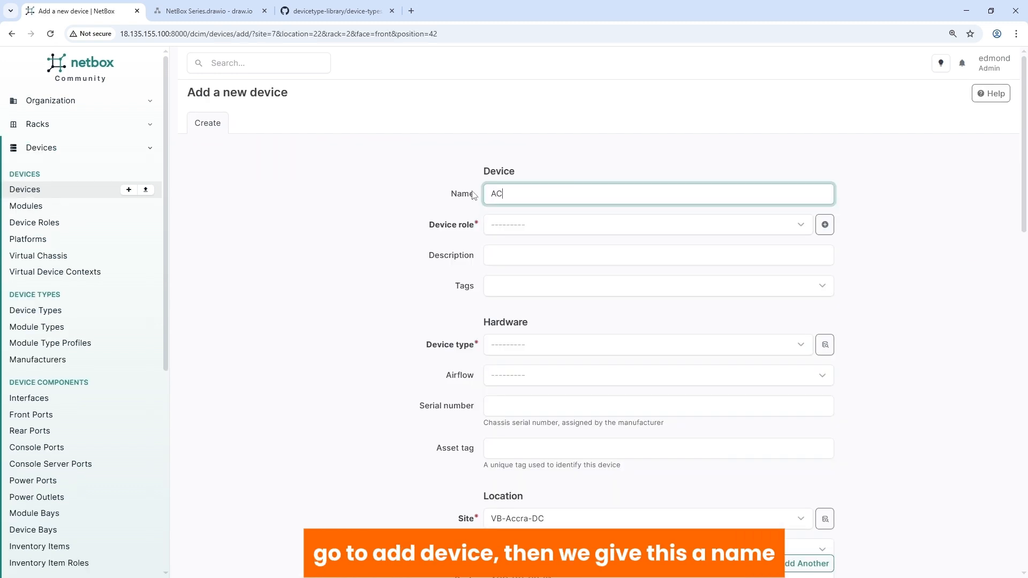
text(C-DC-CR-PP-01)
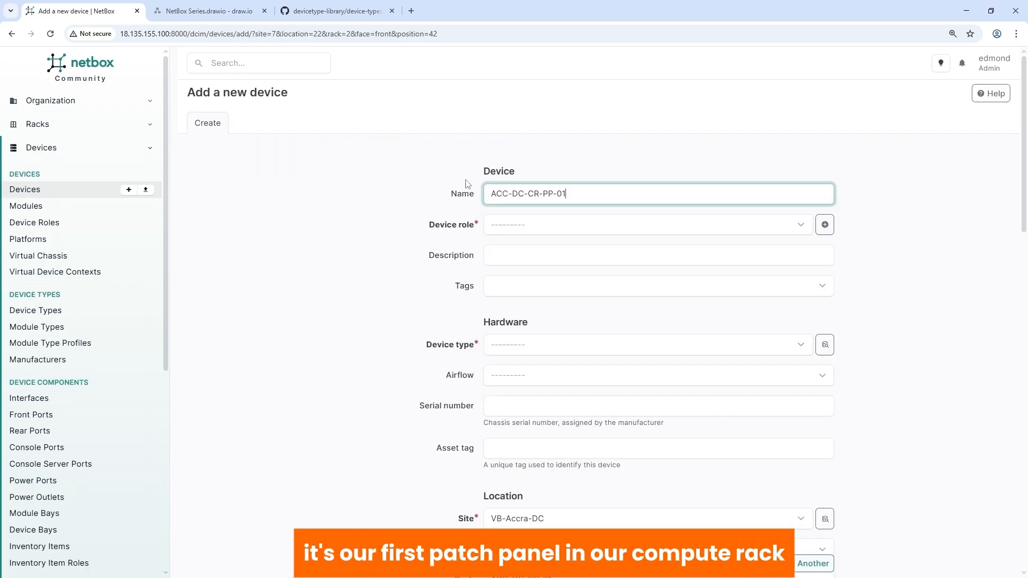
click(513, 224)
scroll(531, 329, down, 1)
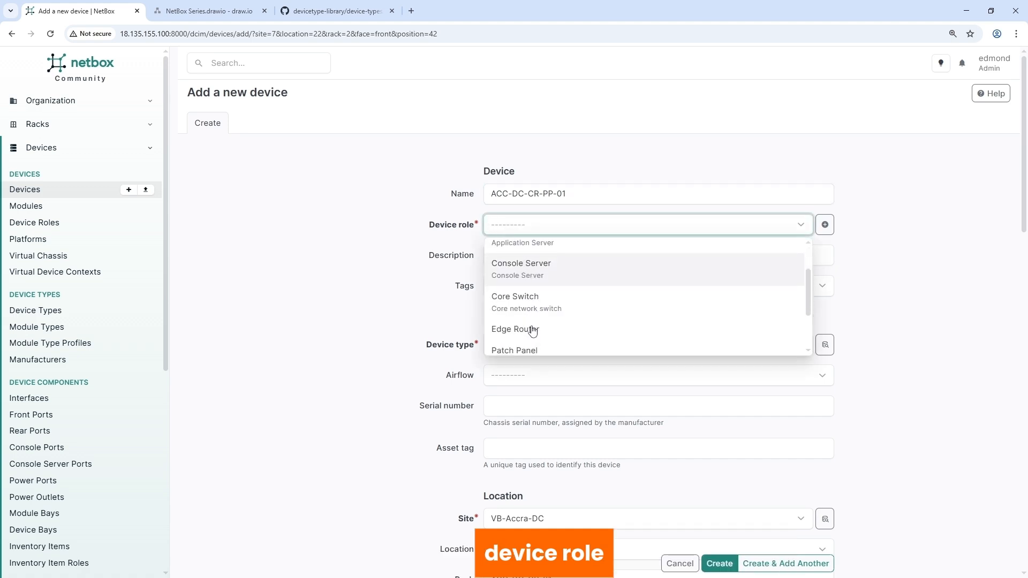
scroll(532, 330, down, 1)
click(526, 297)
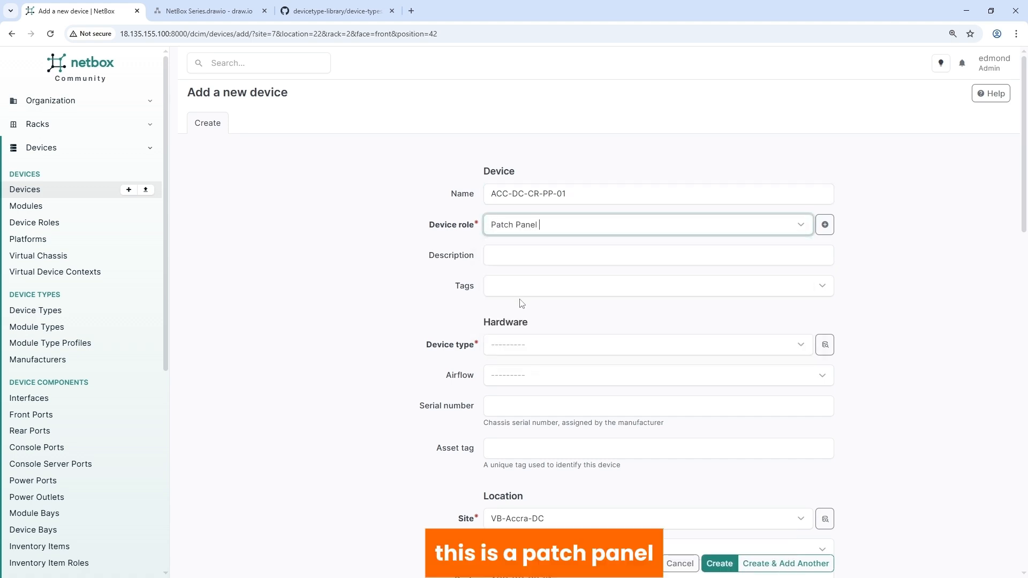
click(517, 351)
scroll(546, 442, down, 3)
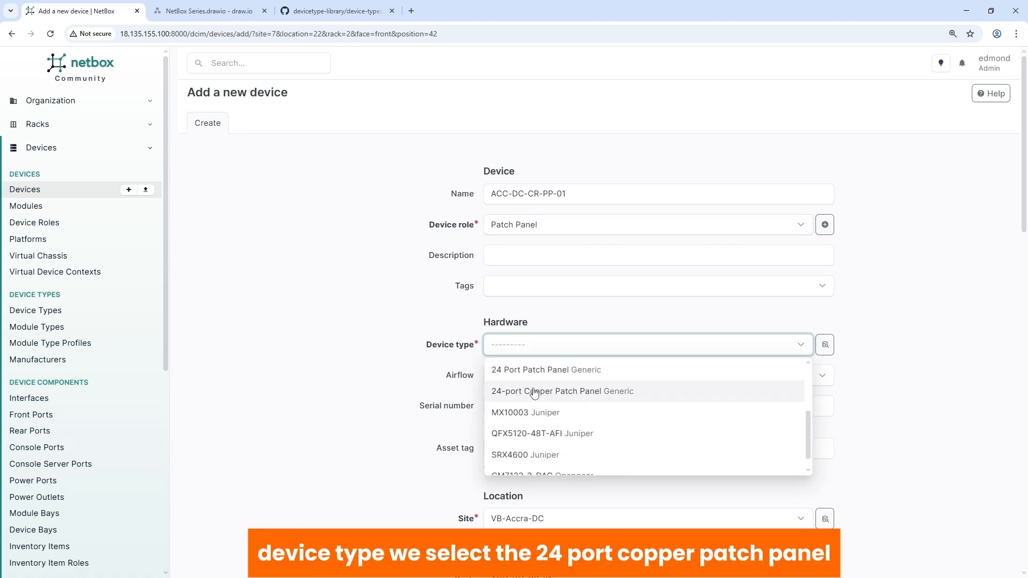
click(531, 394)
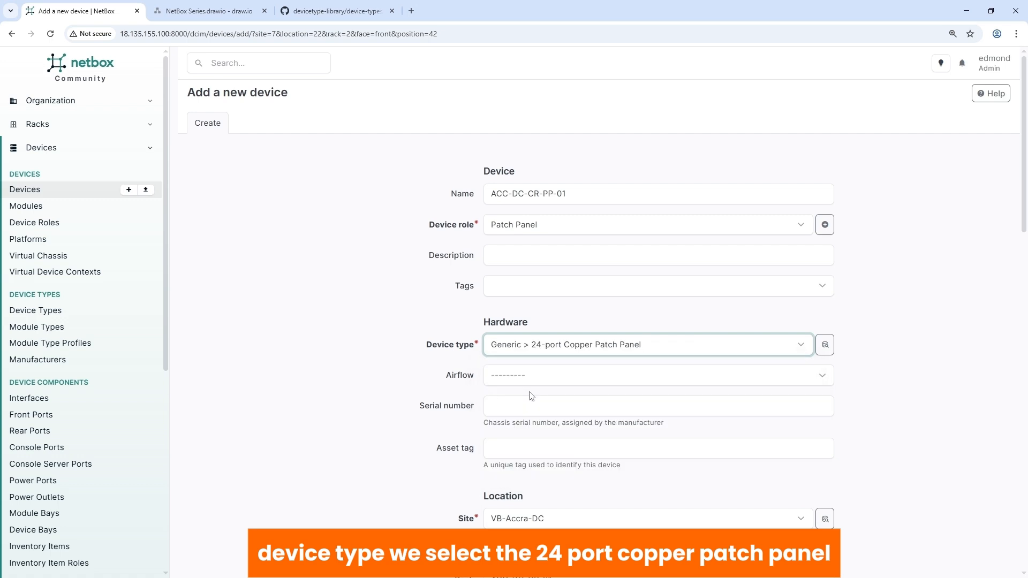
Step: Assign tenant group Velloxx Group and tenant Velloxx Bank, create the compute rack patch panel and check its rack placement
scroll(520, 396, down, 8)
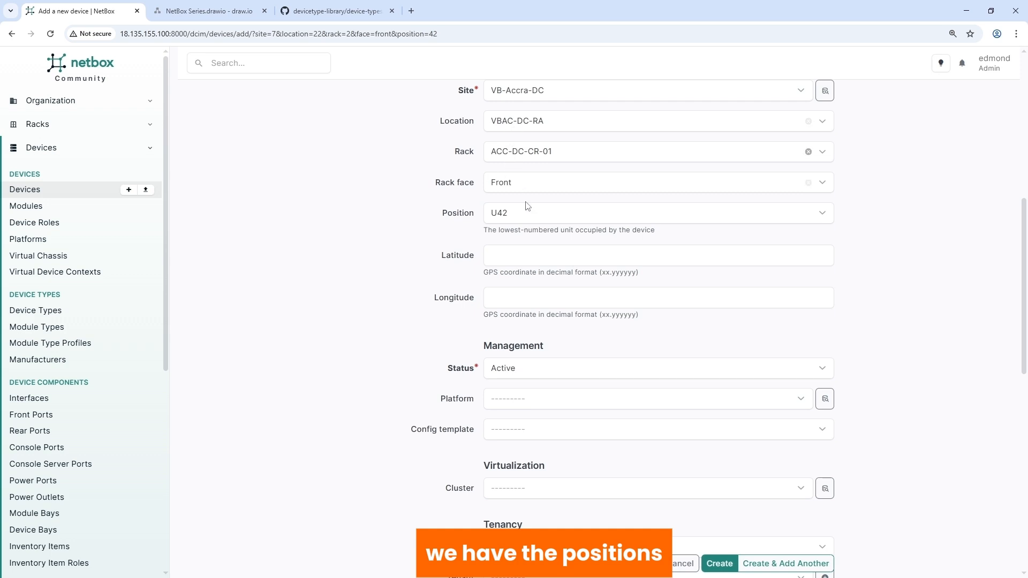
scroll(541, 381, down, 4)
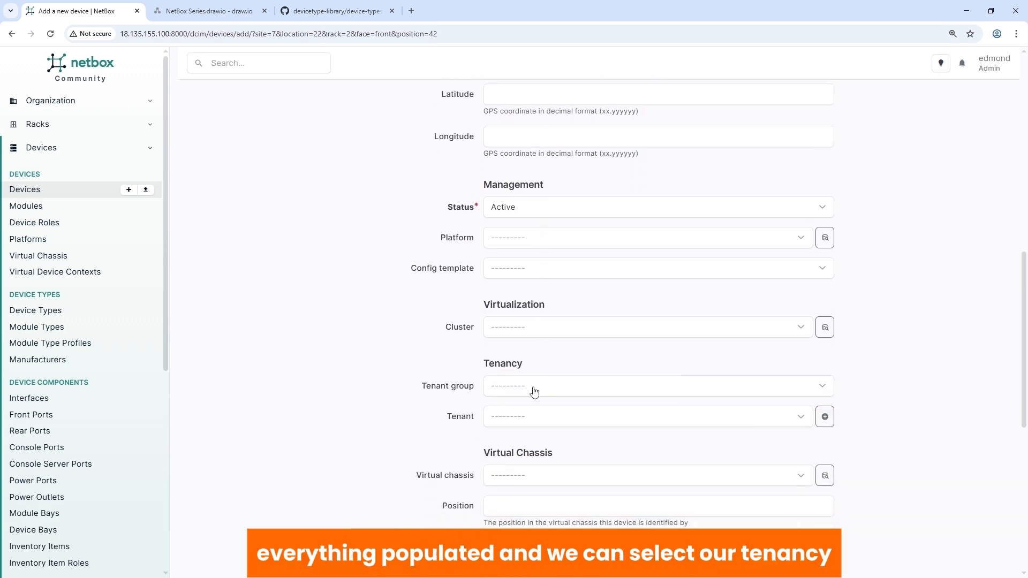
click(517, 337)
click(509, 382)
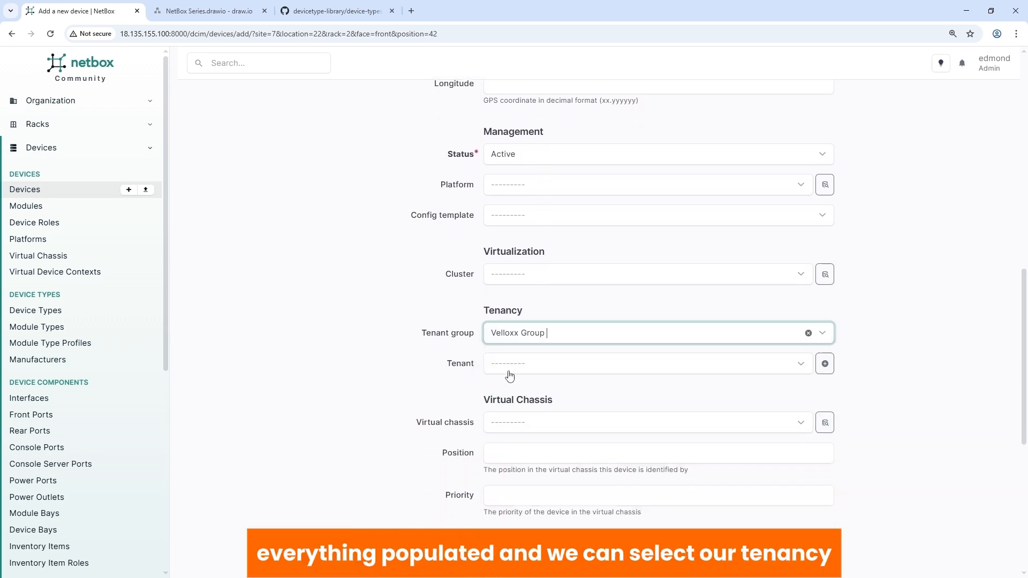
click(508, 372)
click(513, 425)
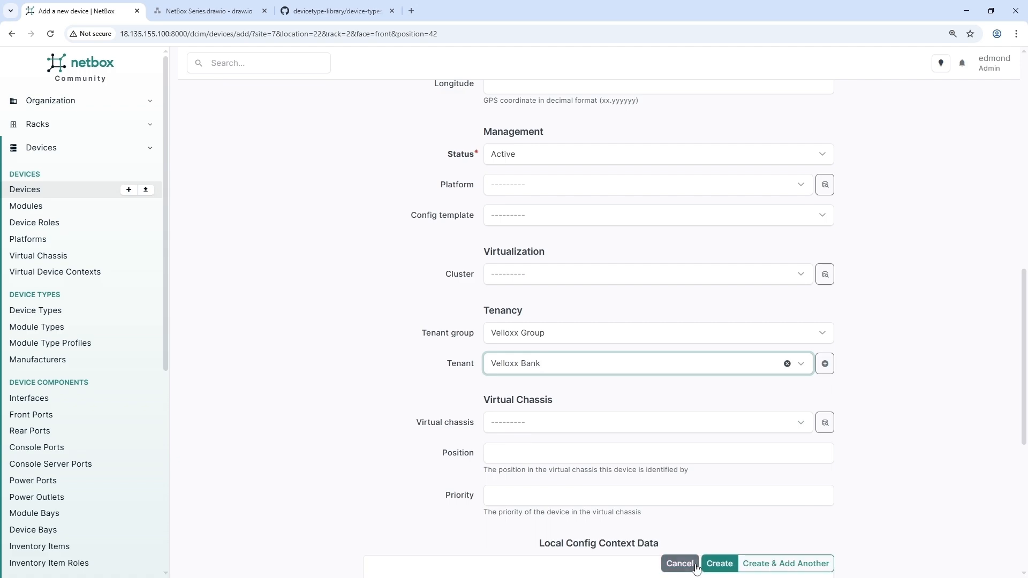
click(719, 564)
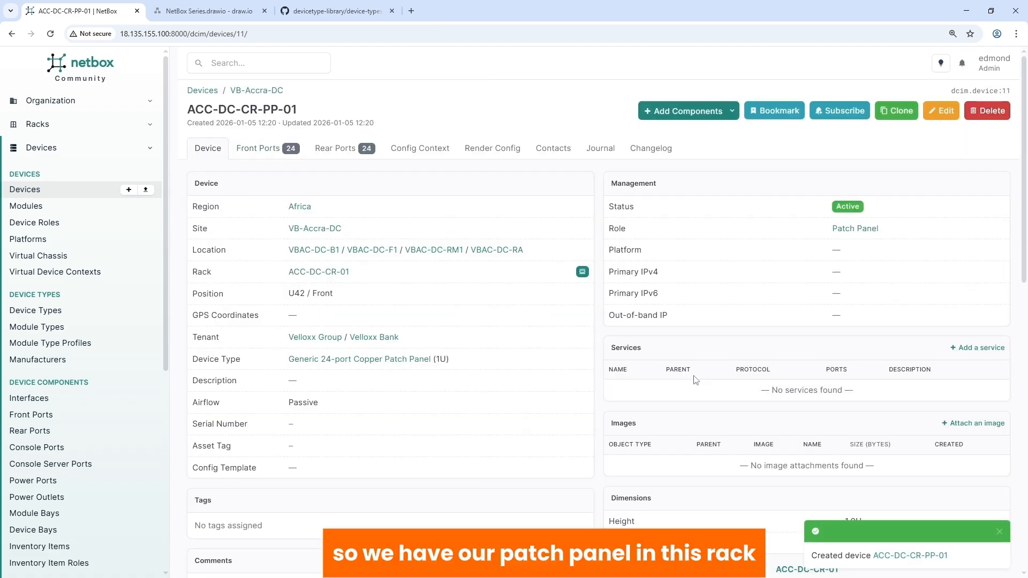
scroll(693, 377, down, 4)
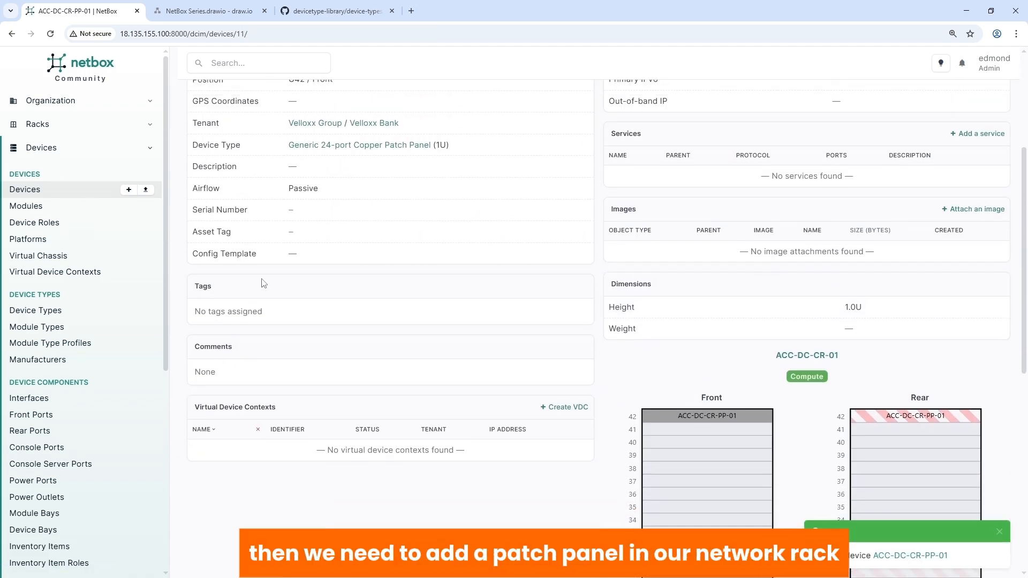
Step: Add another device named ACC-DC-NR-PP-01, with role Patch Panel and device type Generic 24-port Copper Patch Panel
click(129, 190)
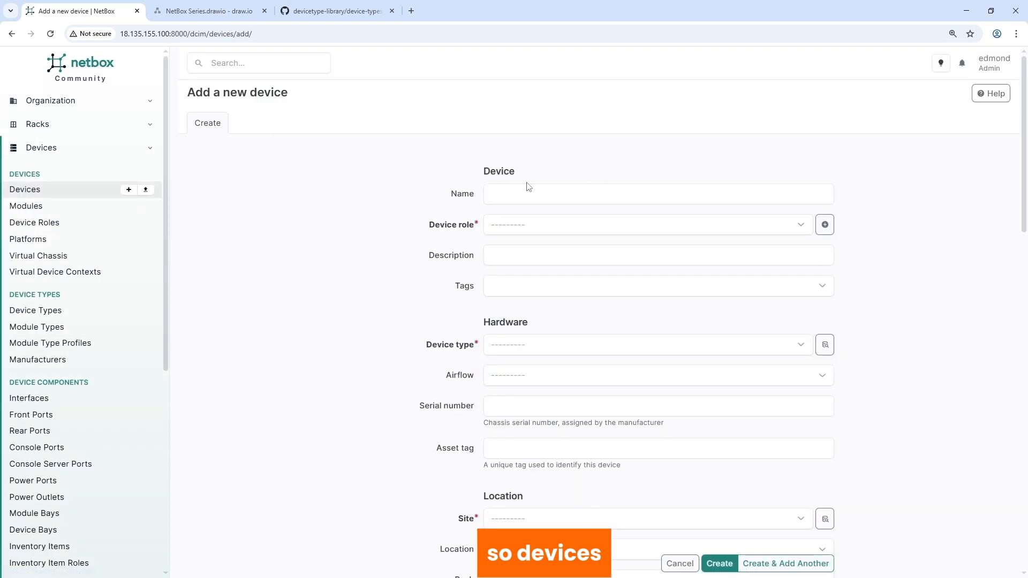
click(505, 191)
text(A)
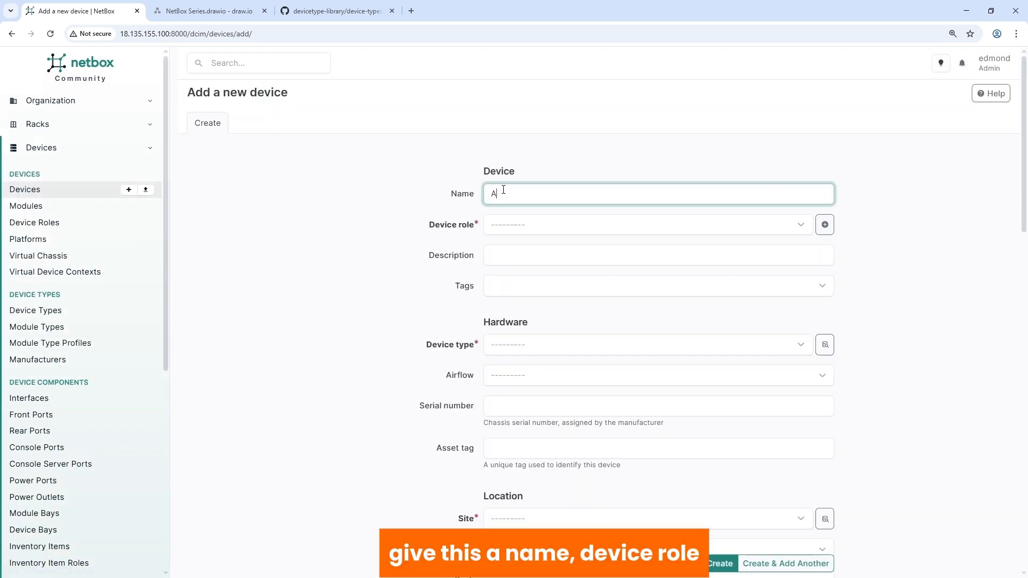
text(CC-DC-NR-PP-01)
click(503, 224)
scroll(536, 328, down, 2)
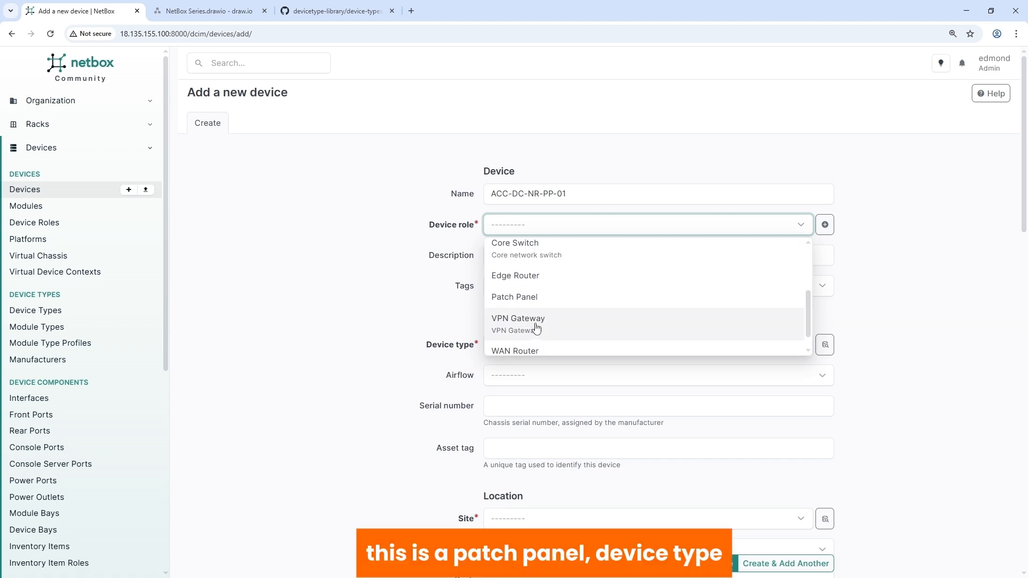
click(517, 298)
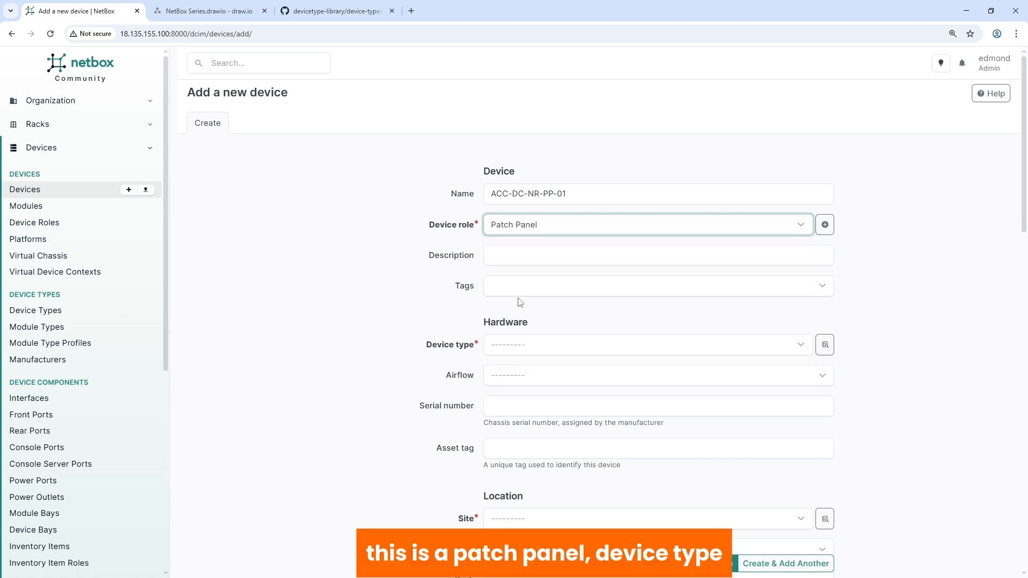
click(517, 347)
scroll(535, 443, down, 2)
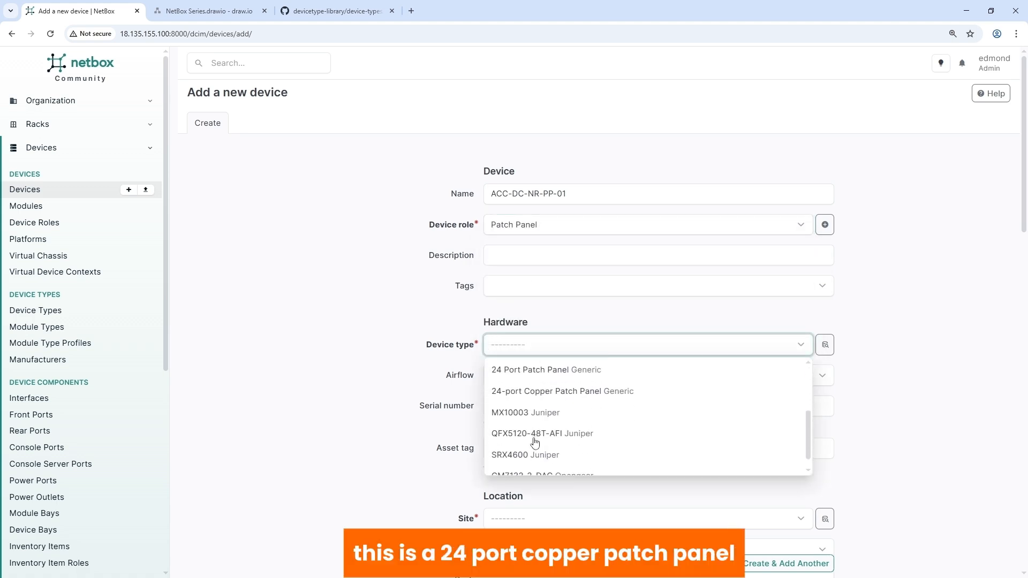
click(531, 393)
Step: Place the device at site VB-Accra-DC in rack ACC-DC-NR-01, on the front face at position U42
scroll(502, 414, down, 2)
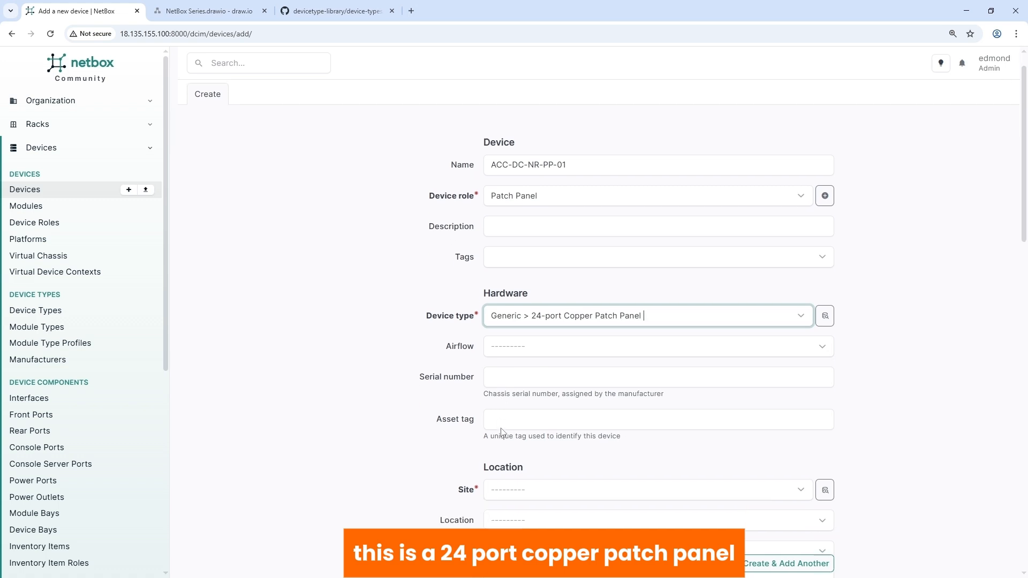
click(498, 413)
click(517, 443)
scroll(511, 448, down, 2)
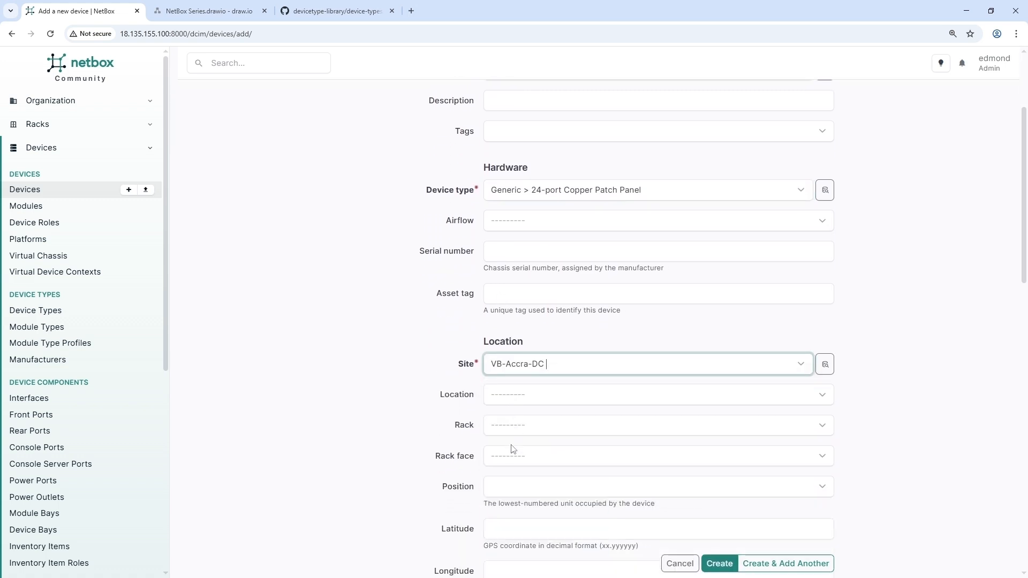
click(509, 371)
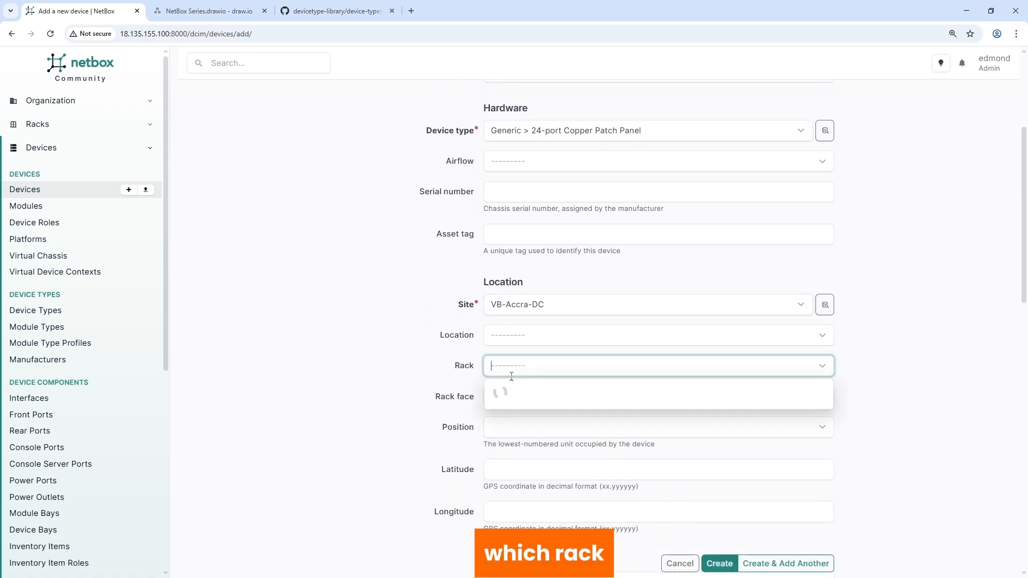
click(509, 415)
click(506, 402)
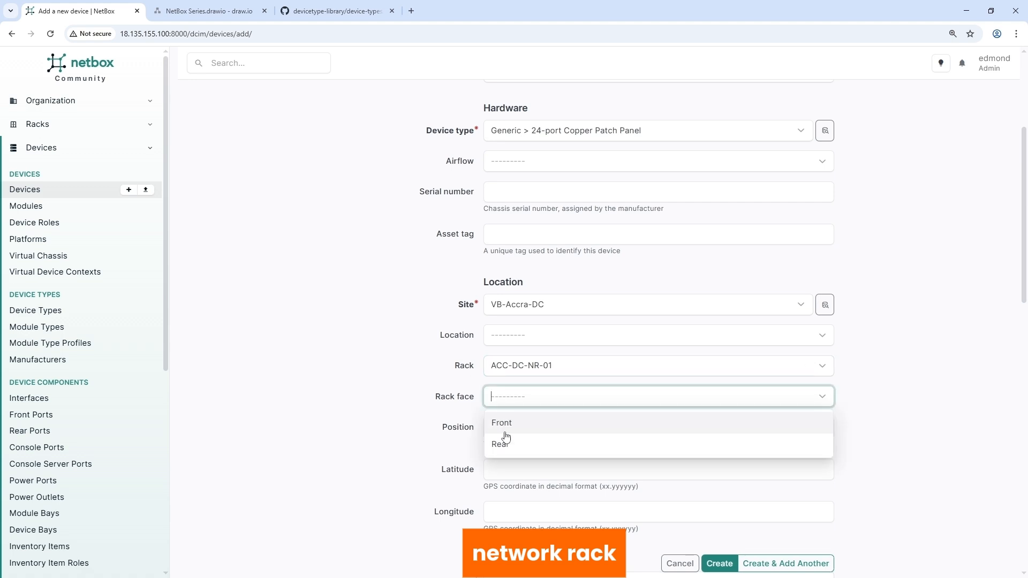
click(504, 425)
click(502, 437)
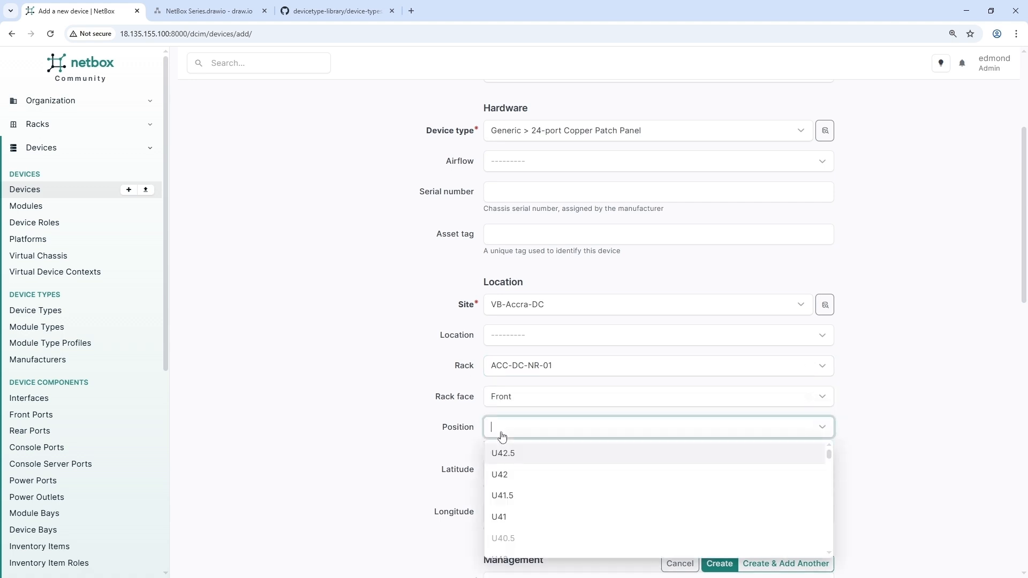
click(508, 481)
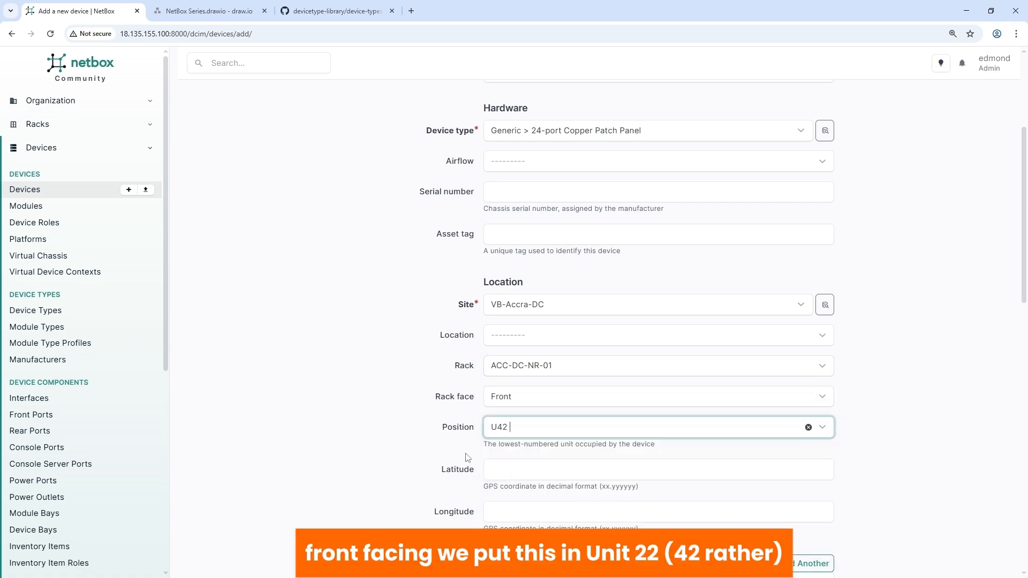
Step: Assign tenant group Velloxx Group and tenant Velloxx Bank, and create the network rack patch panel
scroll(468, 458, down, 3)
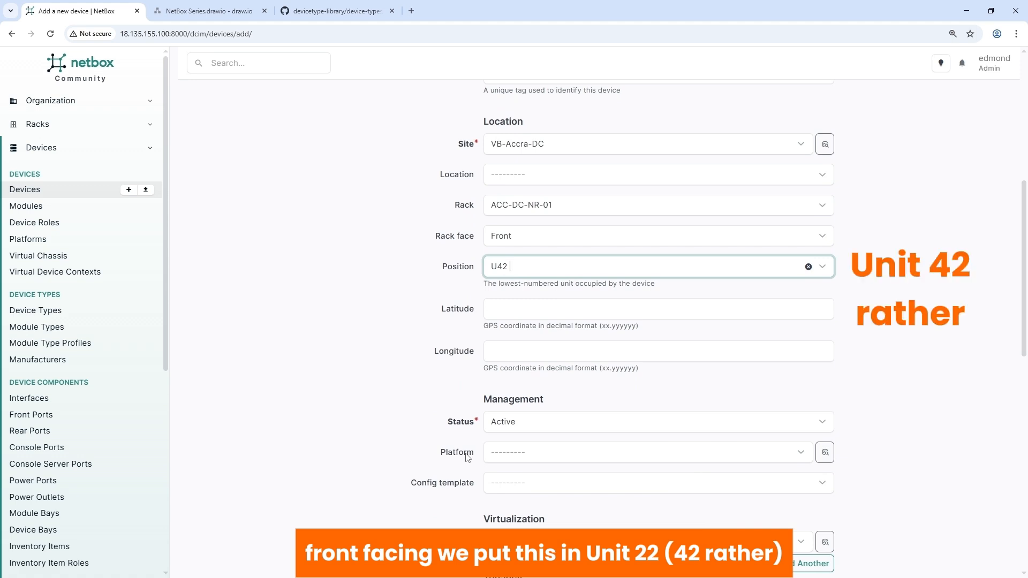
scroll(467, 457, down, 5)
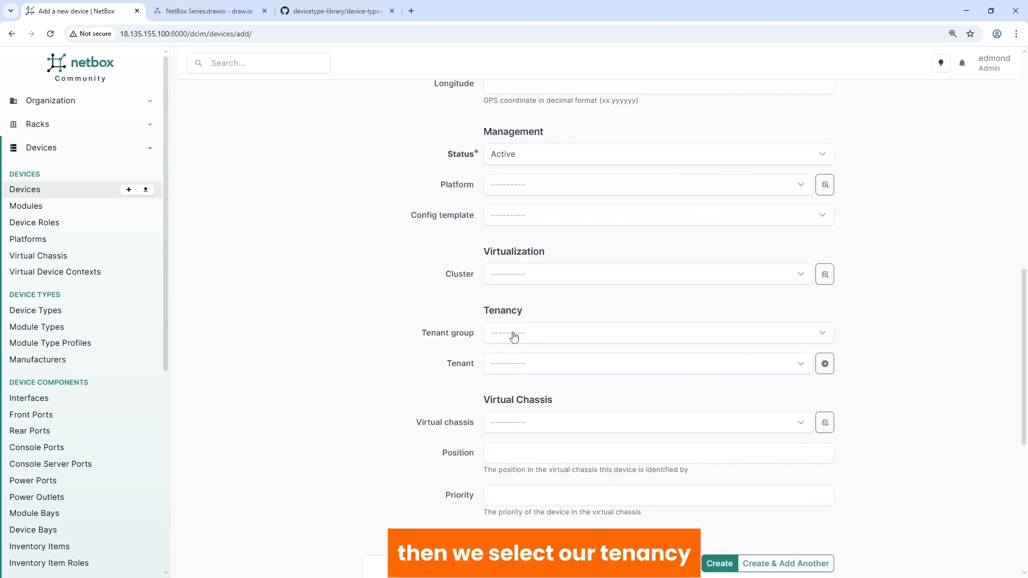
click(514, 336)
click(515, 378)
click(509, 365)
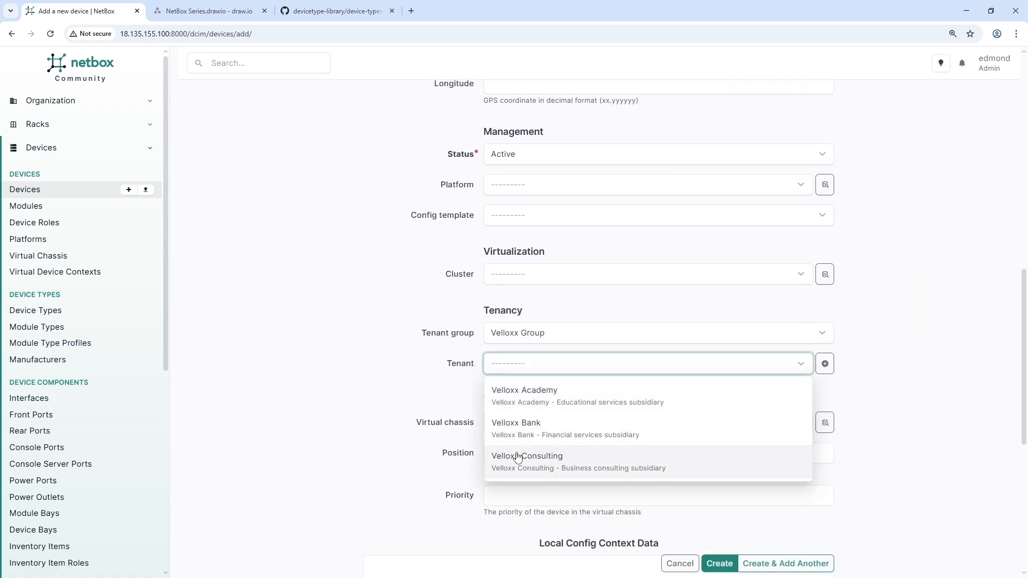
click(522, 425)
click(719, 563)
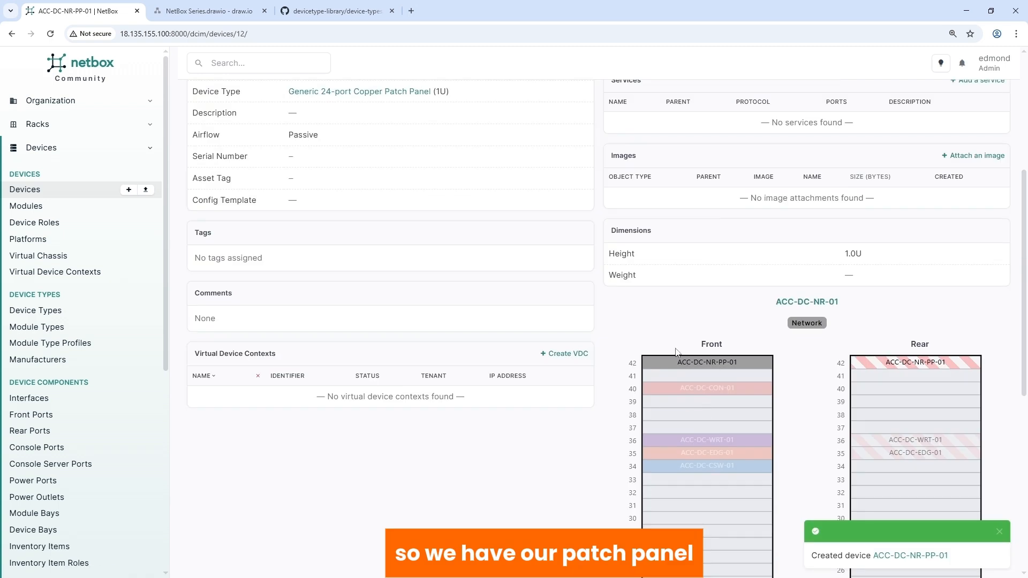
Step: Switch to draw.io and examine the patch panel cabling between RACK-01 and RACK-02
click(206, 15)
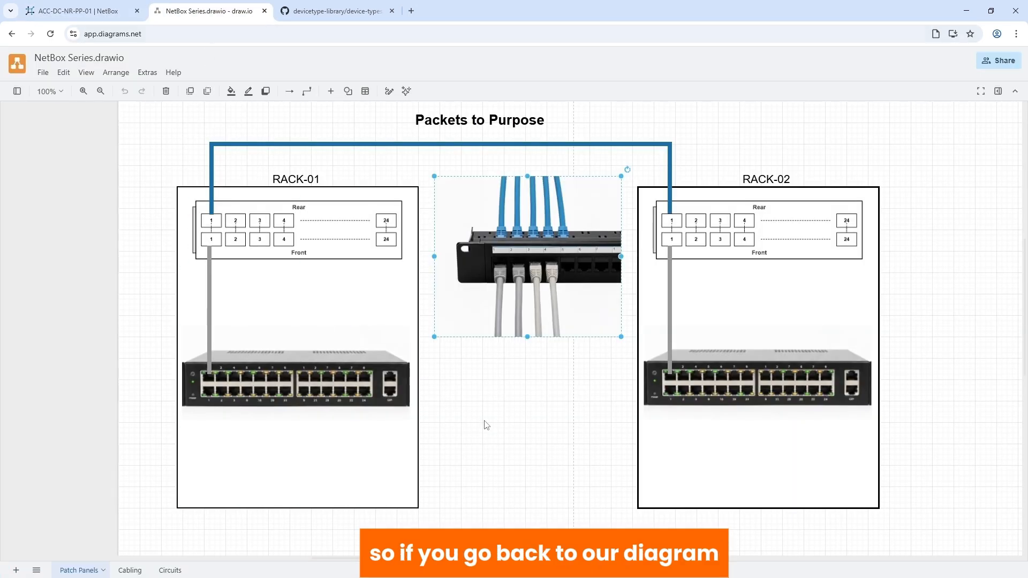